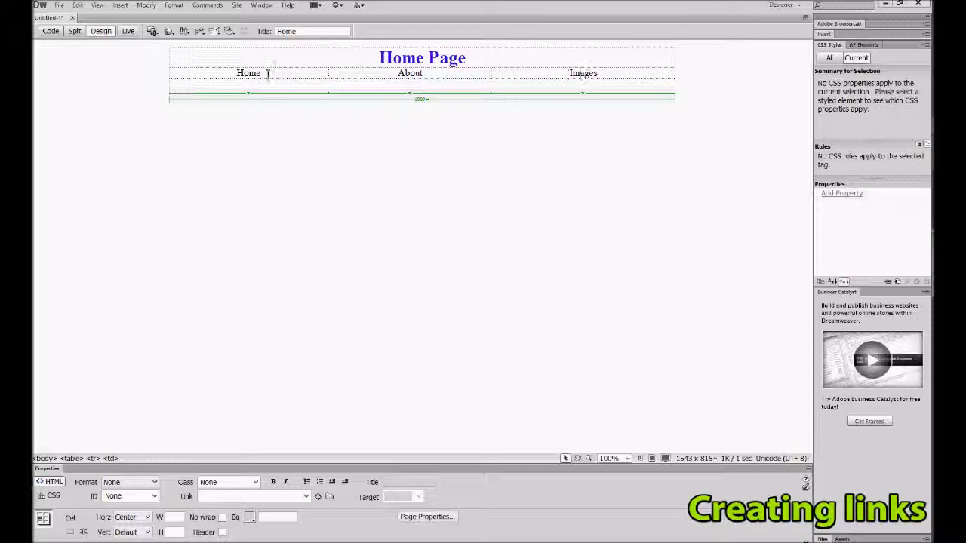
Link the Home text in the navigation row to home.html.
{"action": "double_click", "coordinate": [247, 73]}
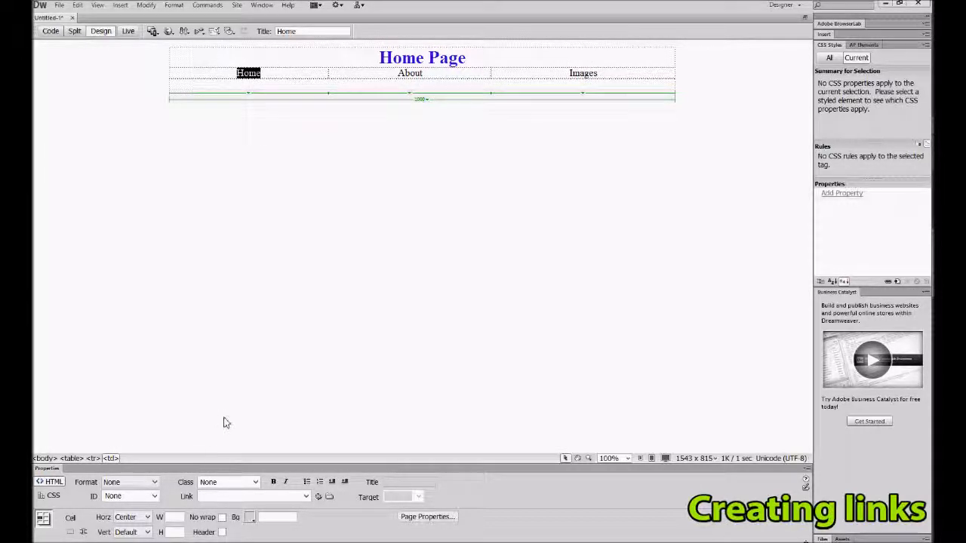
{"action": "left_click", "coordinate": [265, 497]}
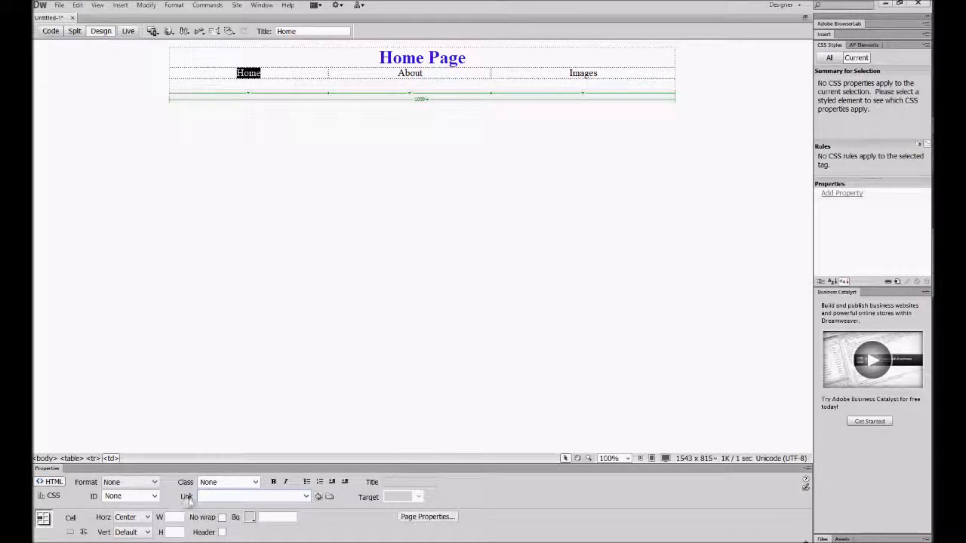
{"action": "left_click", "coordinate": [54, 498]}
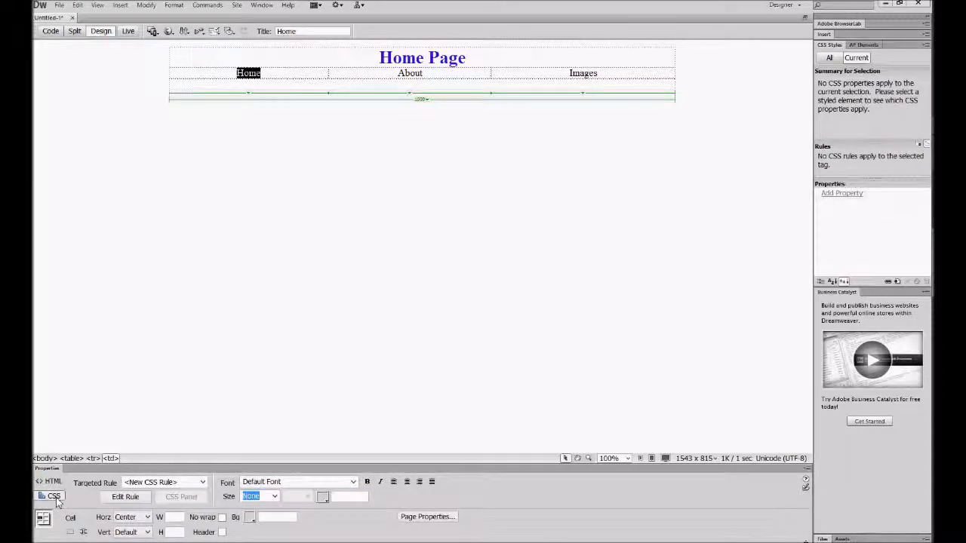
{"action": "left_click", "coordinate": [50, 482]}
{"action": "left_click", "coordinate": [223, 496]}
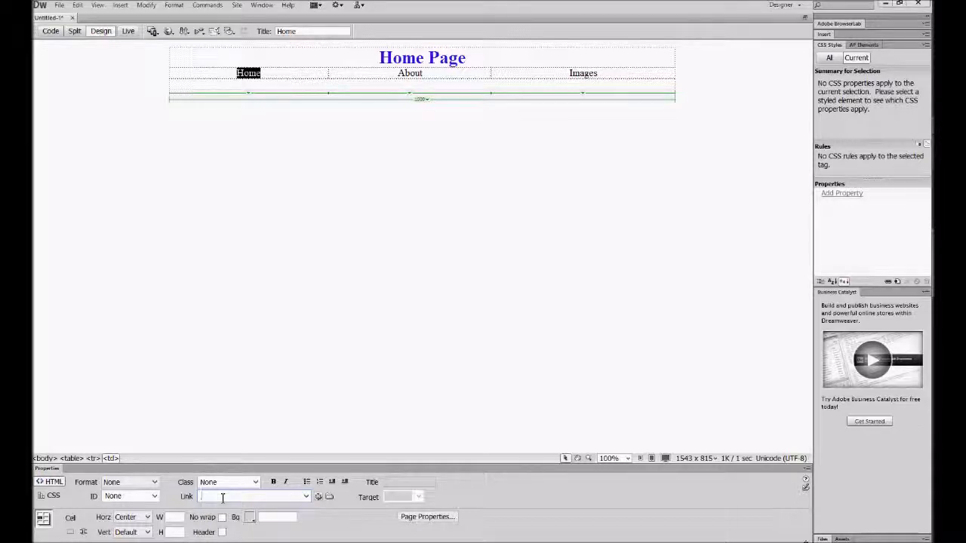
{"action": "type", "text": "h"}
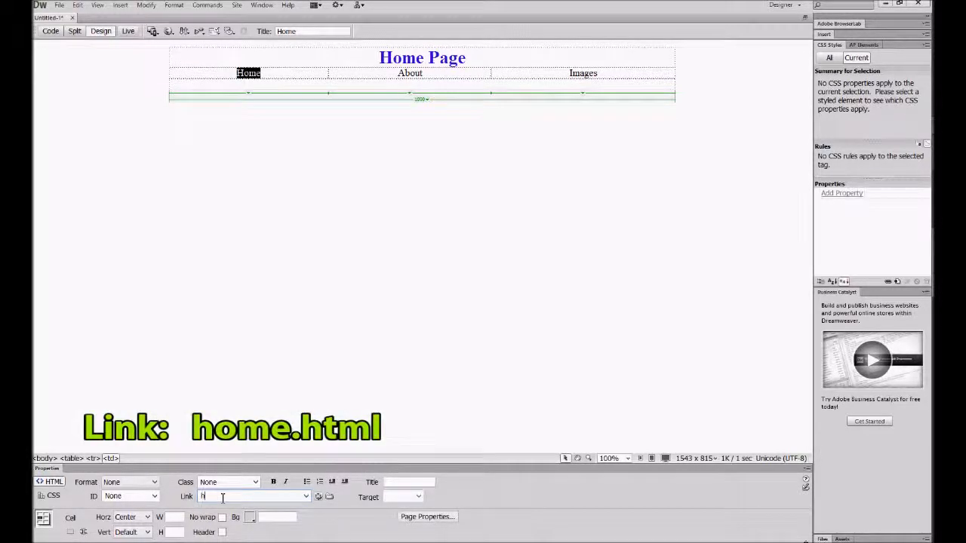
{"action": "type", "text": "ome.html"}
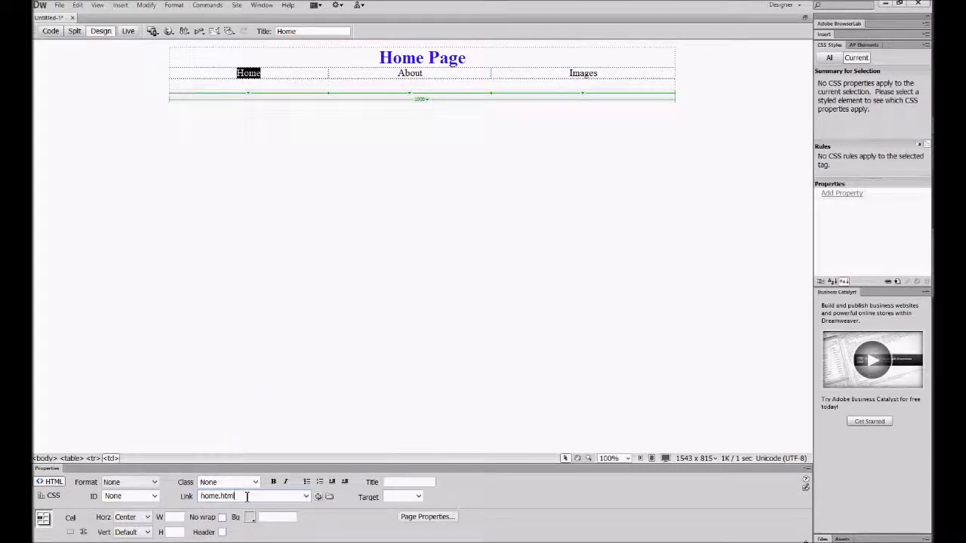
{"action": "left_click", "coordinate": [332, 255]}
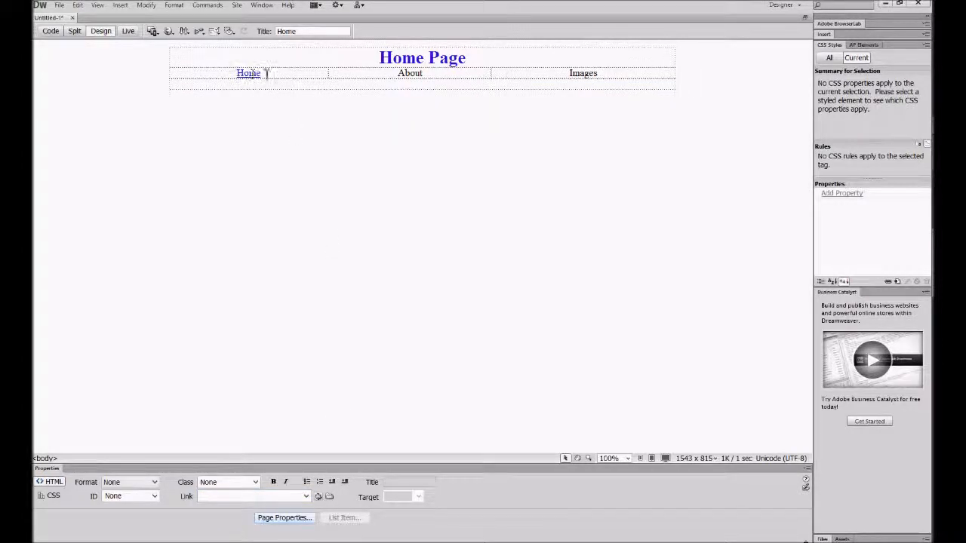
Link the About text in the navigation row to about.html.
{"action": "double_click", "coordinate": [413, 73]}
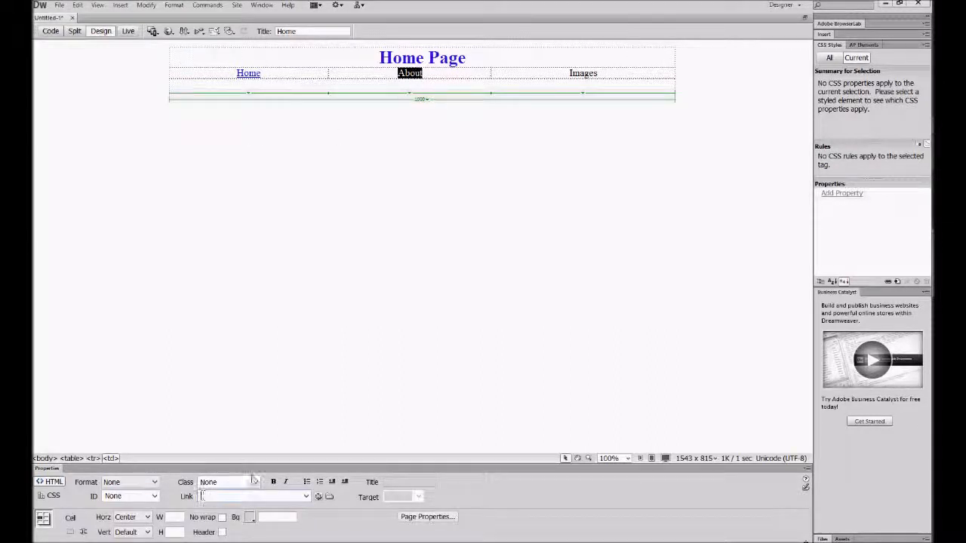
{"action": "type", "text": "about.html"}
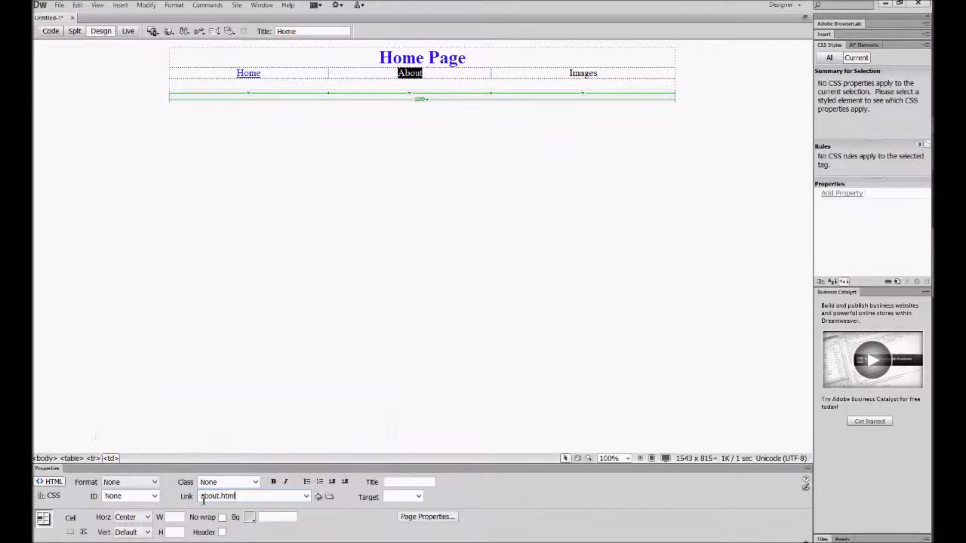
{"action": "left_click", "coordinate": [437, 310]}
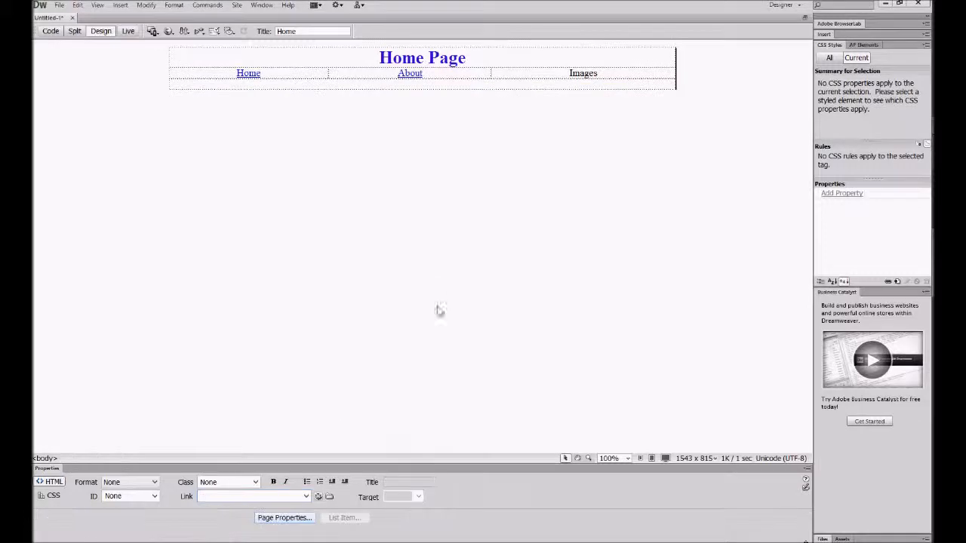
Check the link target assigned to the Home text in the navigation row.
{"action": "double_click", "coordinate": [247, 73]}
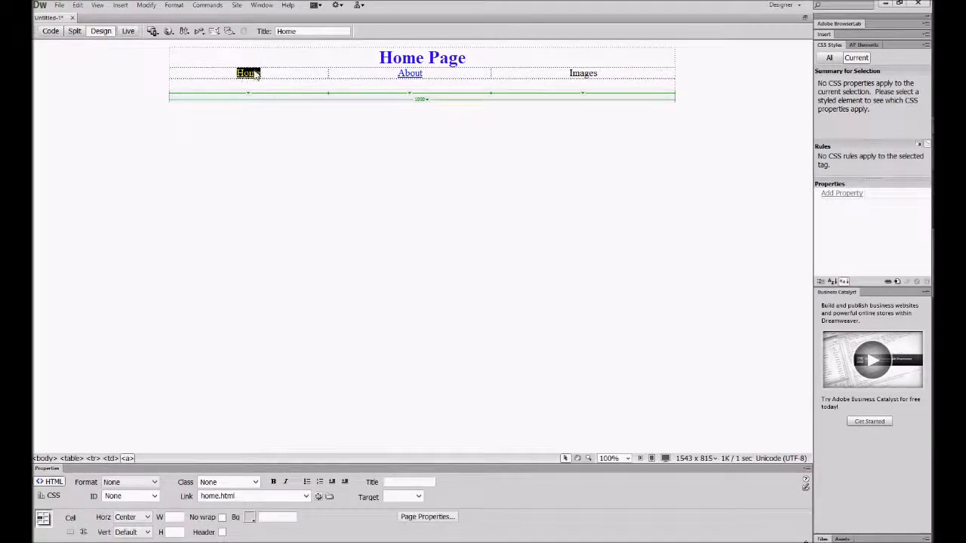
{"action": "left_click", "coordinate": [300, 138]}
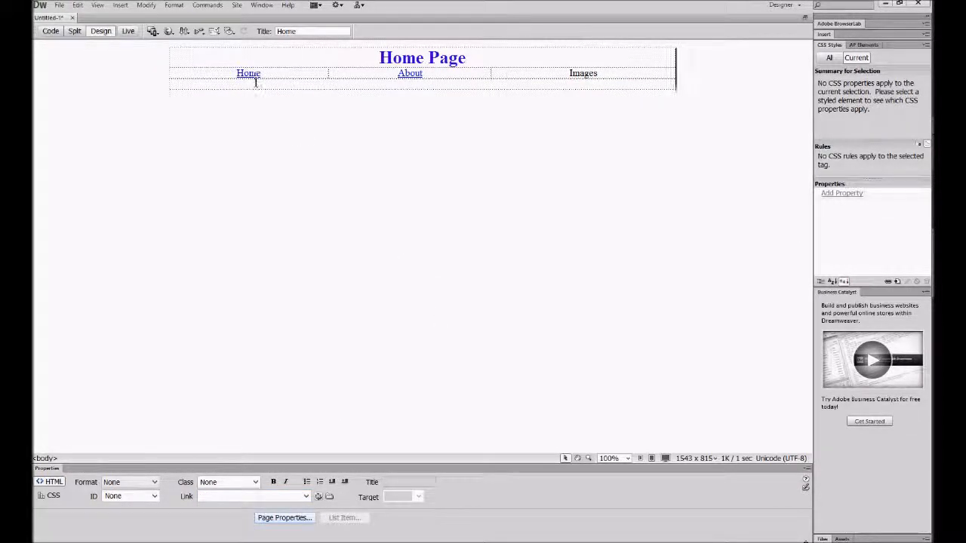
{"action": "left_click", "coordinate": [249, 73]}
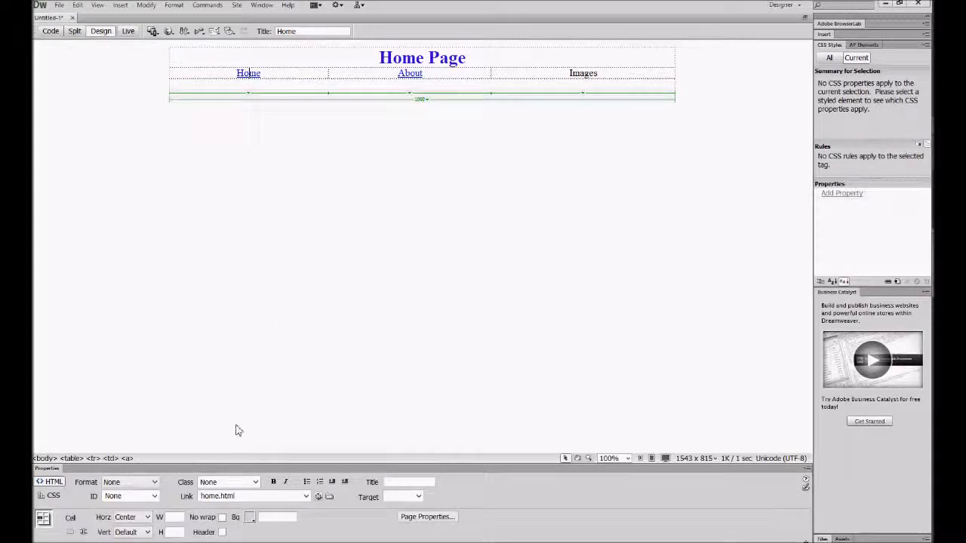
{"action": "left_click", "coordinate": [520, 143]}
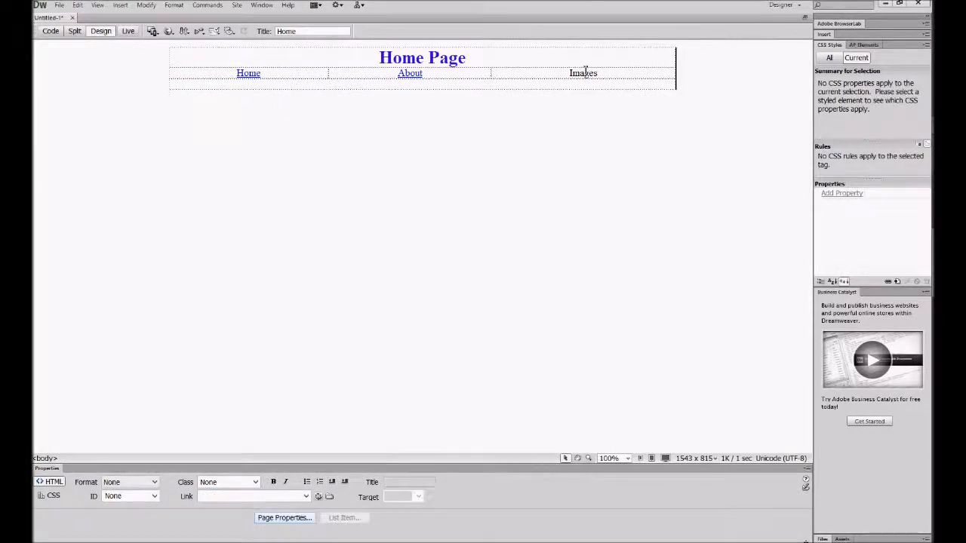
Link the Images text in the navigation row to images.html.
{"action": "double_click", "coordinate": [586, 72]}
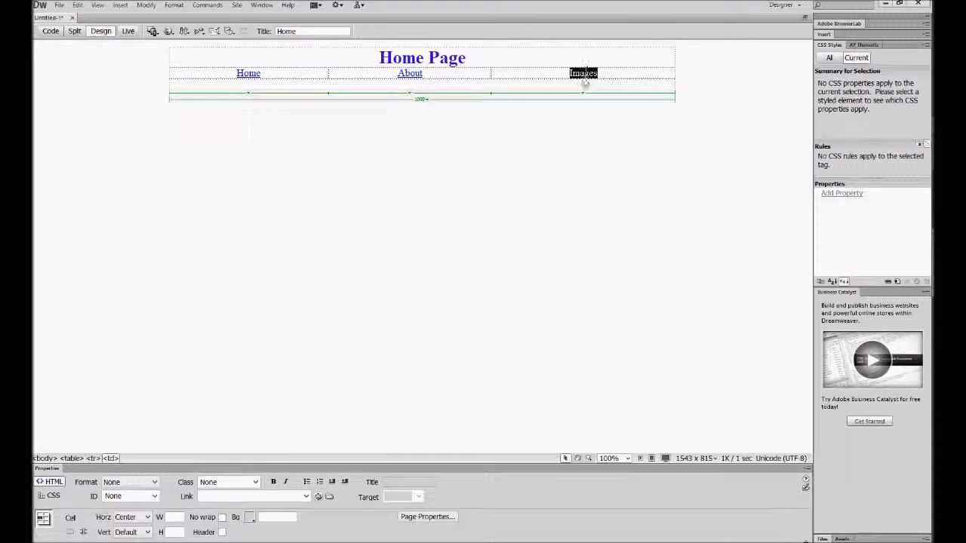
{"action": "left_click", "coordinate": [213, 496]}
{"action": "type", "text": "images.h"}
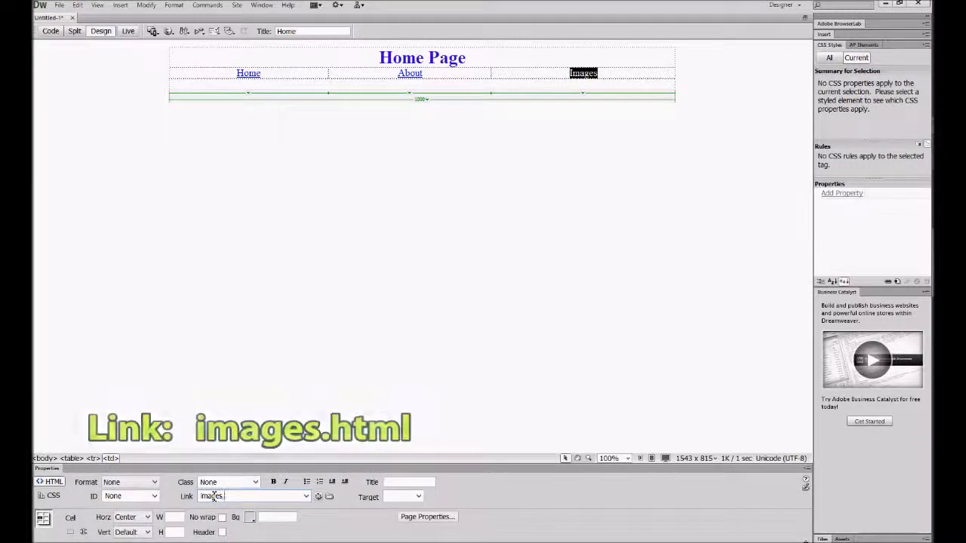
{"action": "type", "text": "tml"}
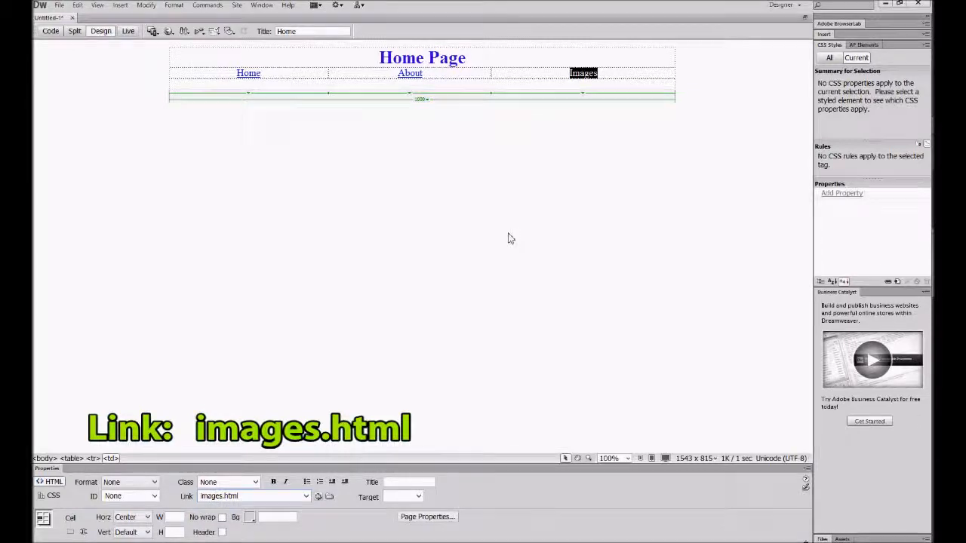
{"action": "left_click", "coordinate": [489, 302]}
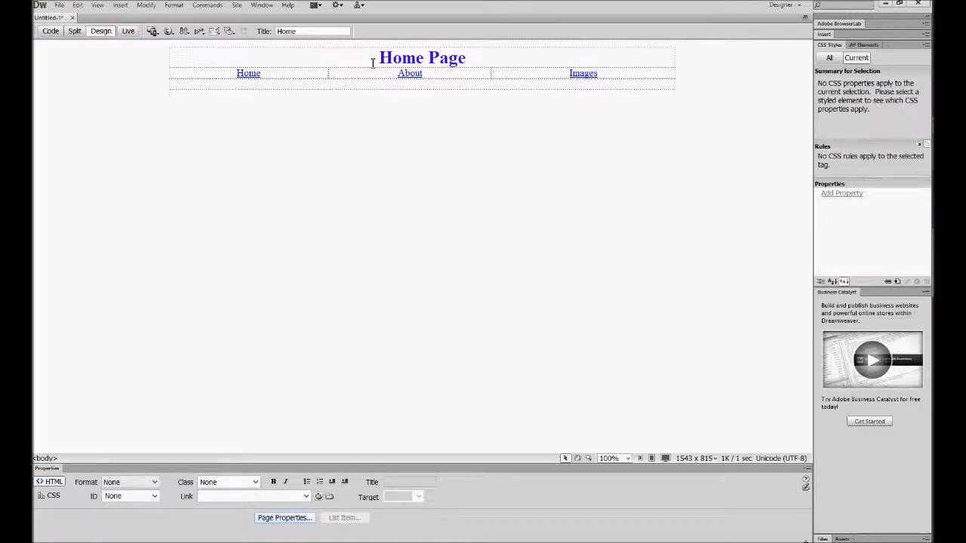
Start saving the page, create a folder named website1 on the Desktop and open it as the save location.
{"action": "left_click", "coordinate": [59, 6]}
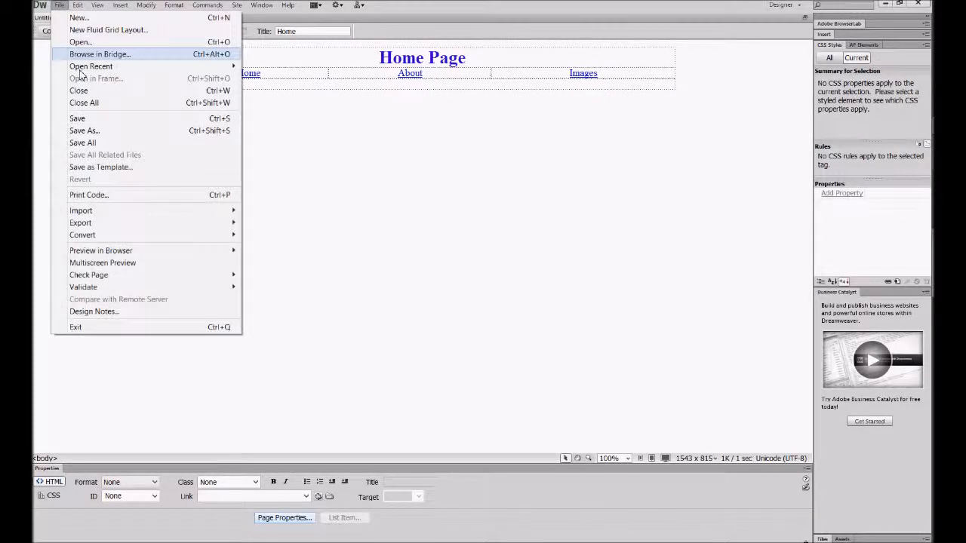
{"action": "left_click", "coordinate": [111, 139]}
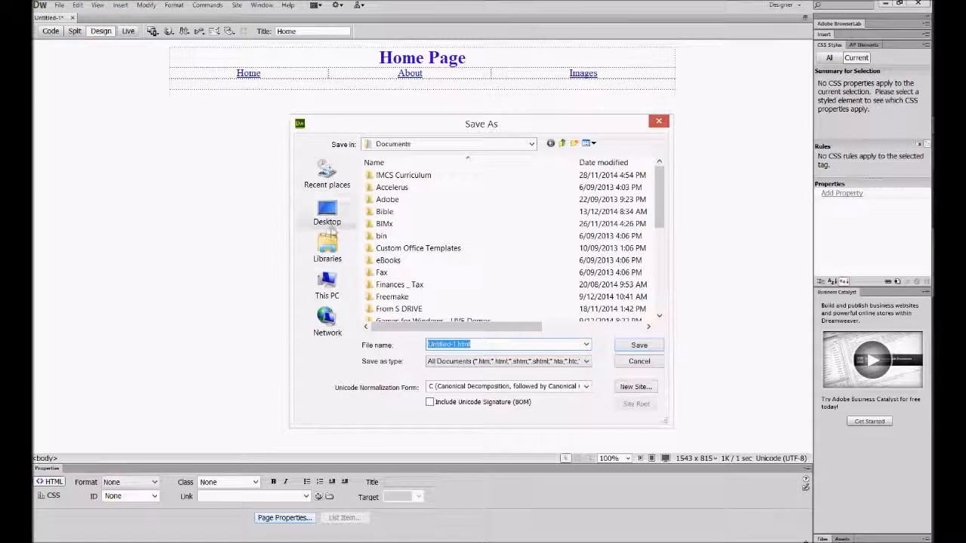
{"action": "left_click", "coordinate": [327, 217]}
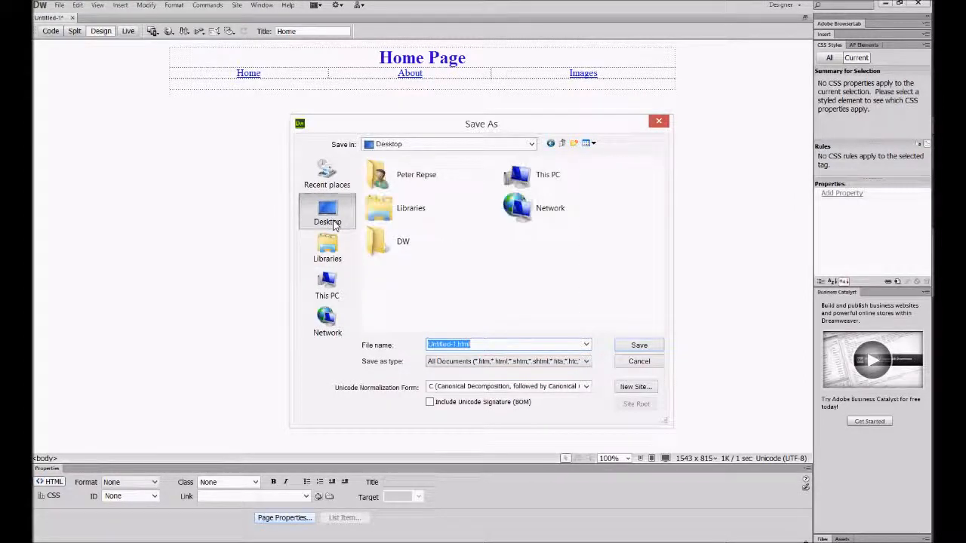
{"action": "left_click", "coordinate": [573, 144]}
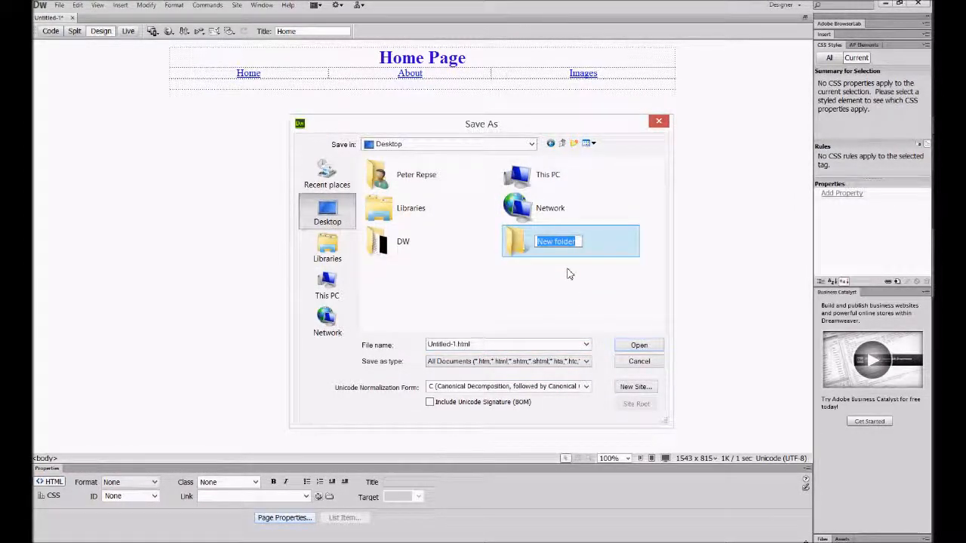
{"action": "type", "text": "website1"}
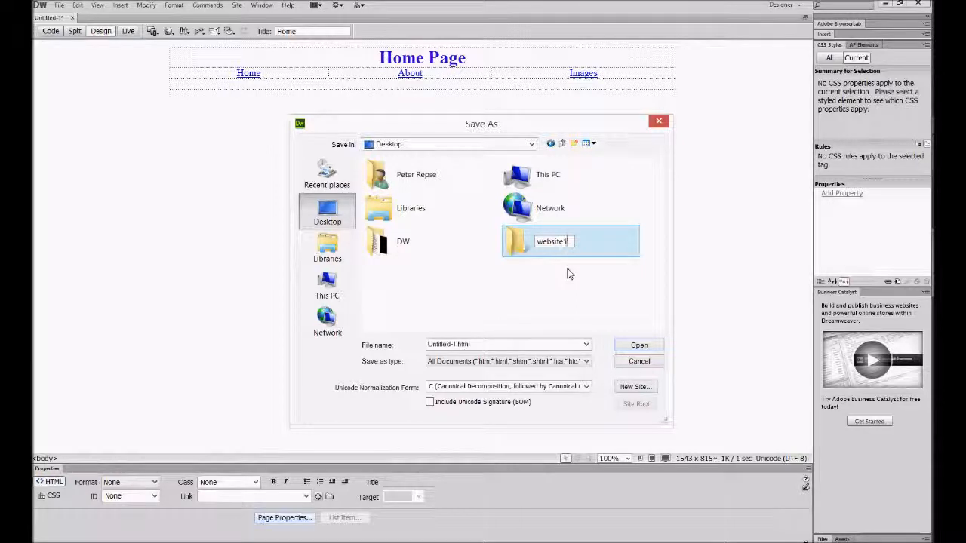
{"action": "key", "text": "Return"}
{"action": "double_click", "coordinate": [553, 248]}
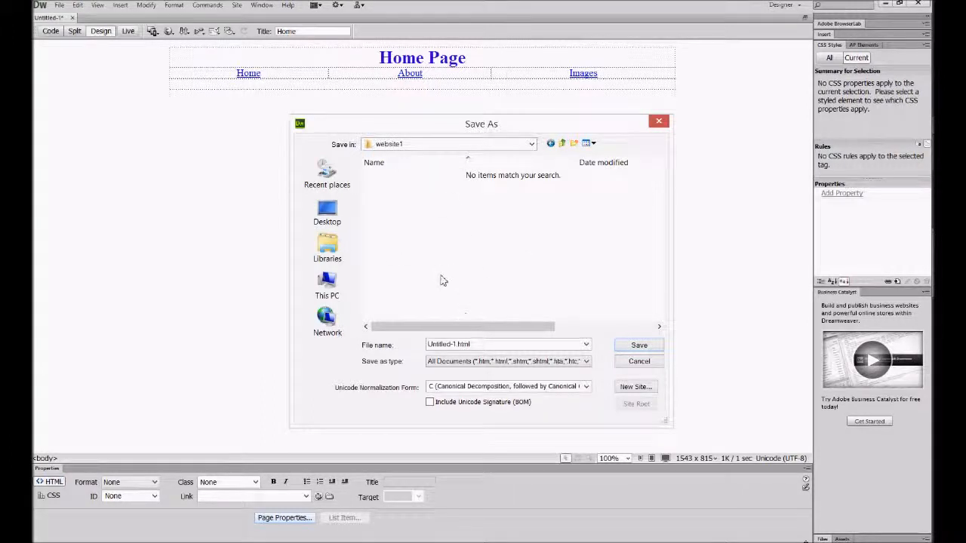
Create a subfolder named pages inside website1 and open it as the save location.
{"action": "left_click", "coordinate": [574, 143]}
{"action": "type", "text": "pages"}
{"action": "key", "text": "Return"}
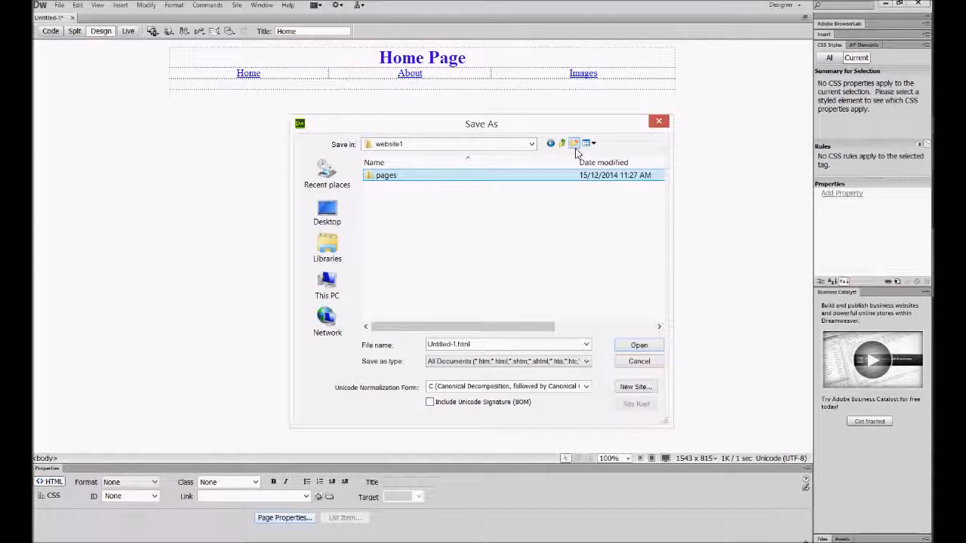
{"action": "double_click", "coordinate": [392, 178]}
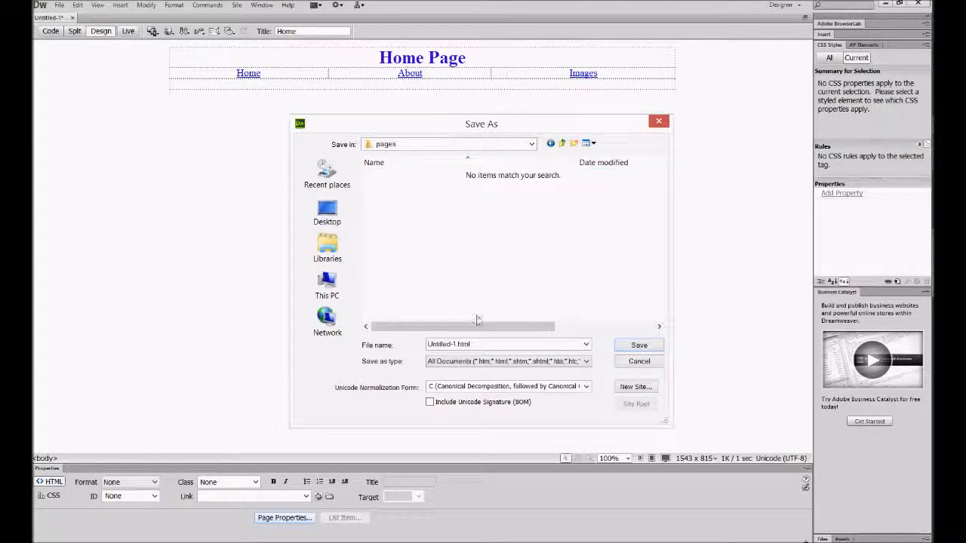
Save the page as home in the pages folder and check that file name against the Home link's target.
{"action": "left_click", "coordinate": [480, 344]}
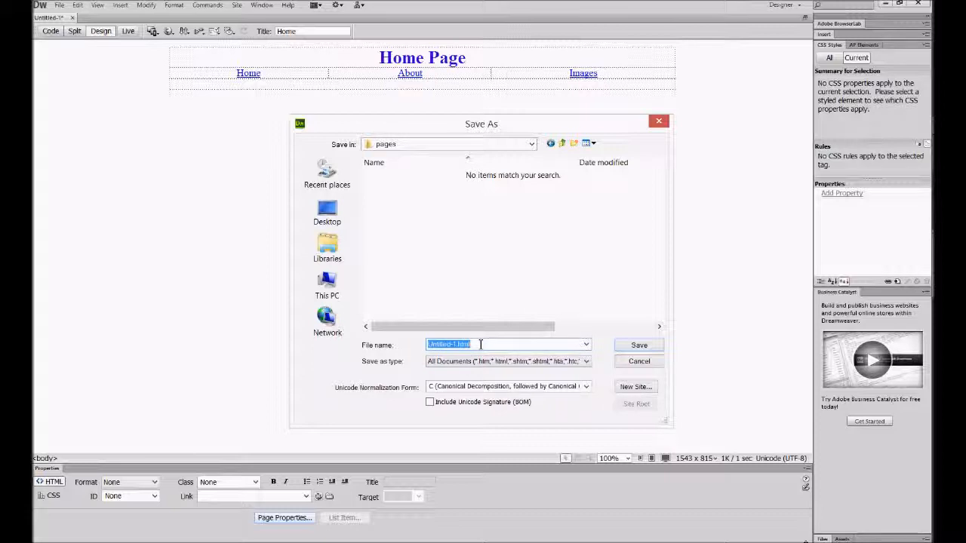
{"action": "type", "text": "home"}
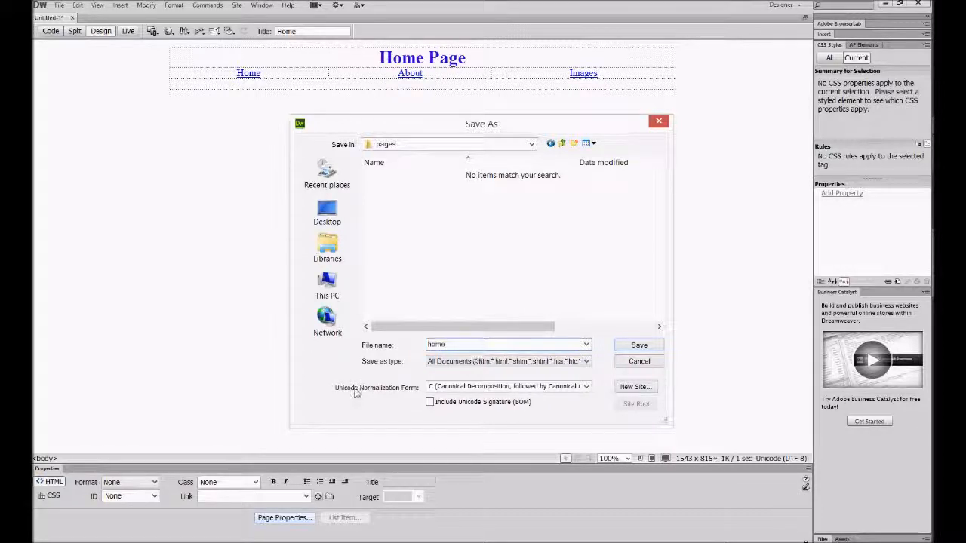
{"action": "key", "text": "Tab"}
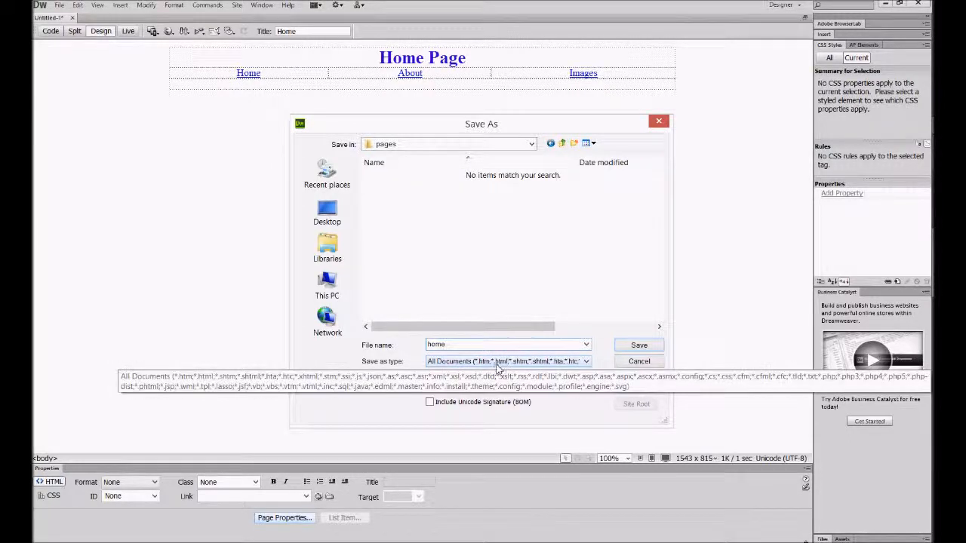
{"action": "left_click", "coordinate": [637, 345]}
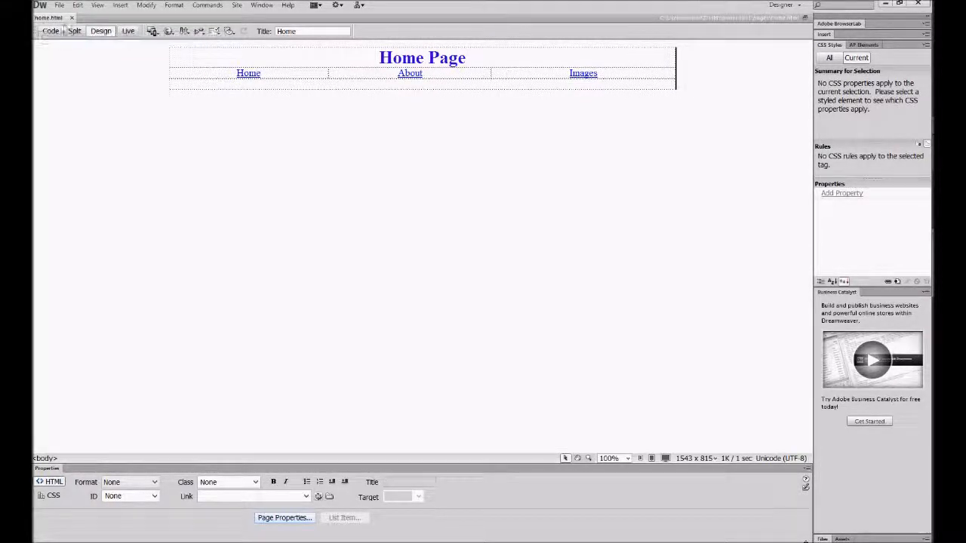
{"action": "left_click", "coordinate": [238, 74]}
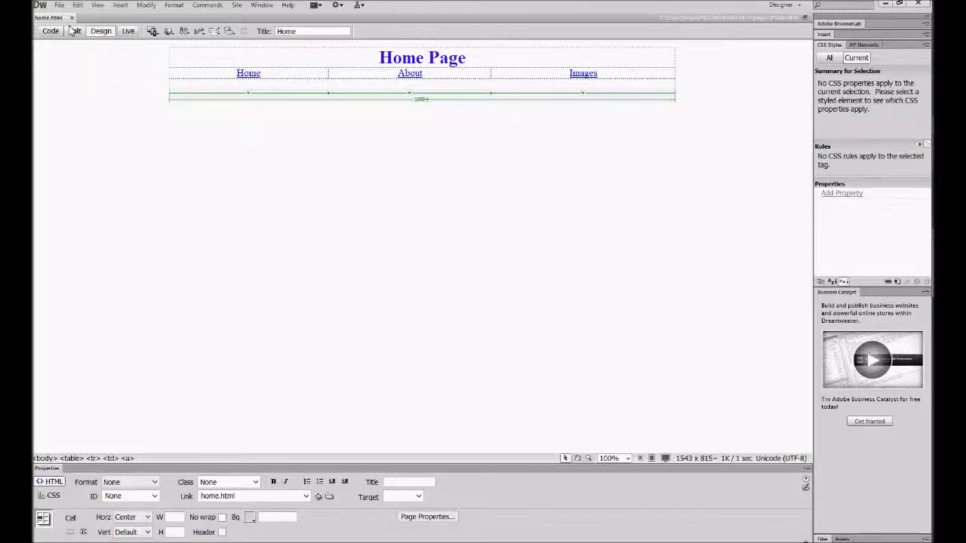
{"action": "left_click", "coordinate": [382, 124]}
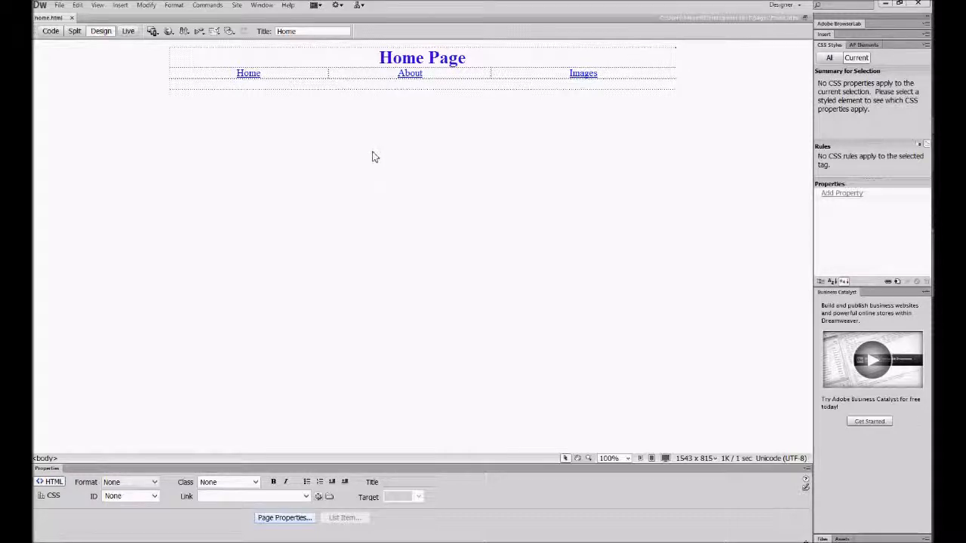
Start a new site definition and name the site website1.
{"action": "left_click", "coordinate": [237, 5]}
{"action": "left_click", "coordinate": [257, 17]}
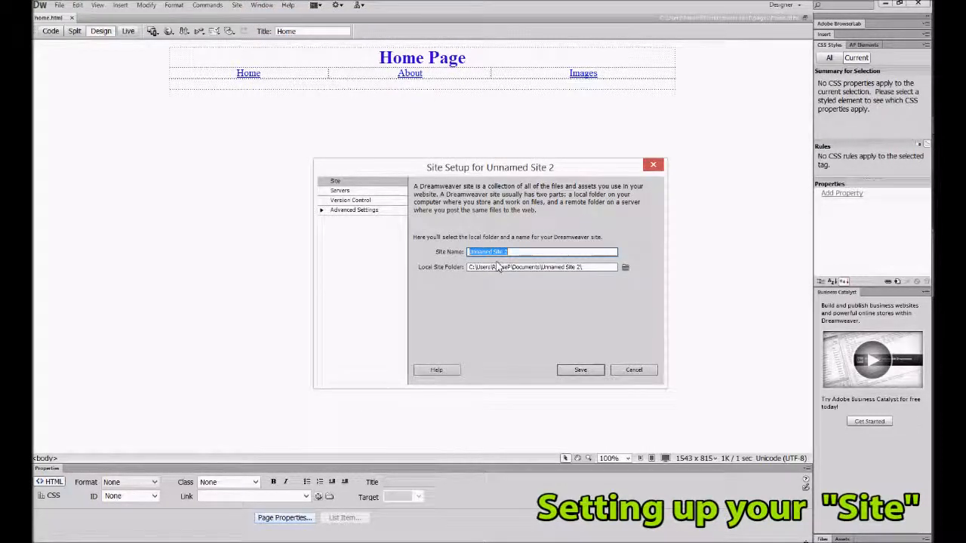
{"action": "type", "text": "website 1"}
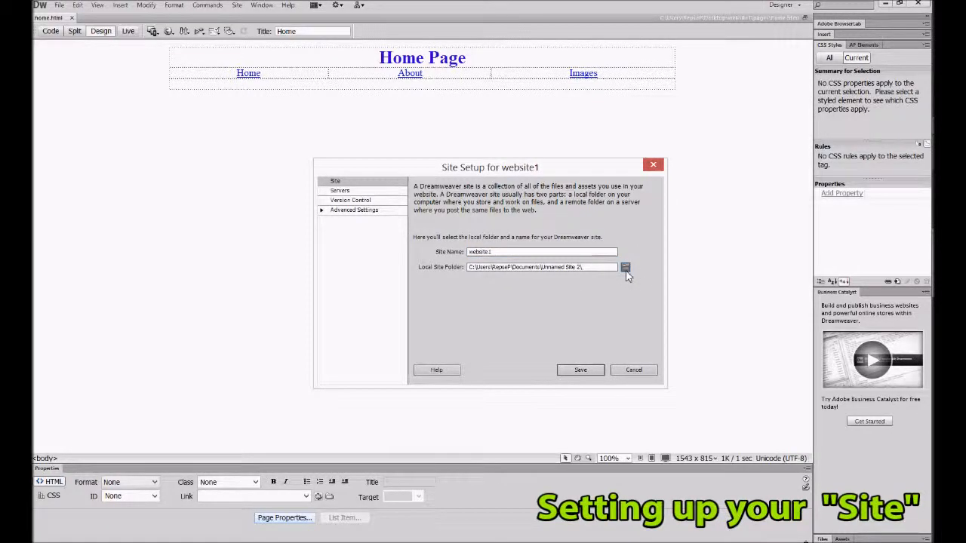
Choose the website1 folder on the Desktop as the local site folder and save the site definition.
{"action": "left_click", "coordinate": [625, 268]}
{"action": "left_click", "coordinate": [336, 240]}
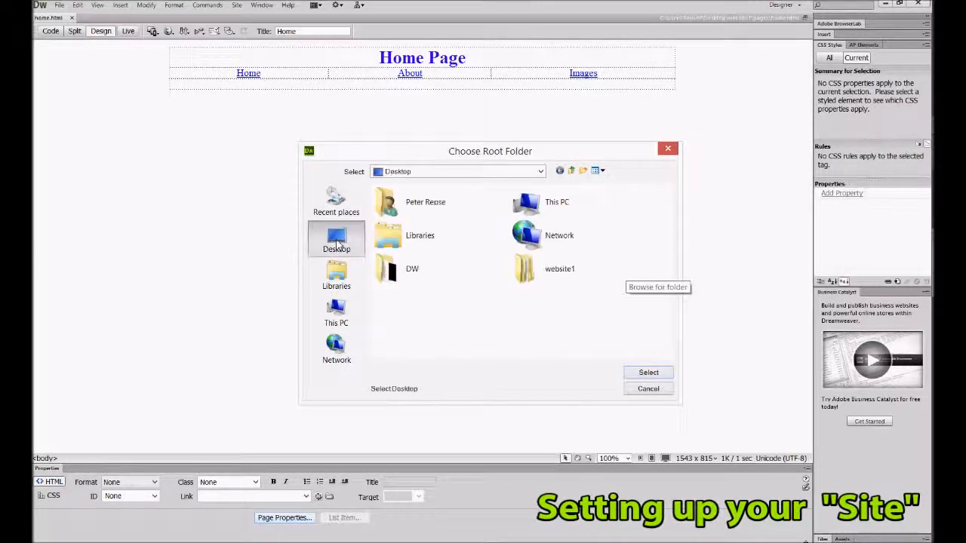
{"action": "double_click", "coordinate": [569, 276]}
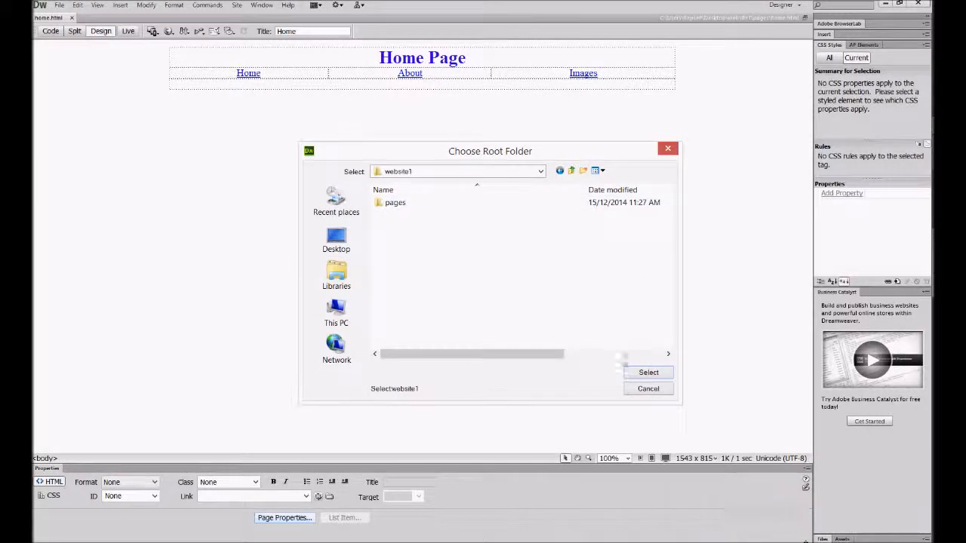
{"action": "left_click", "coordinate": [646, 372]}
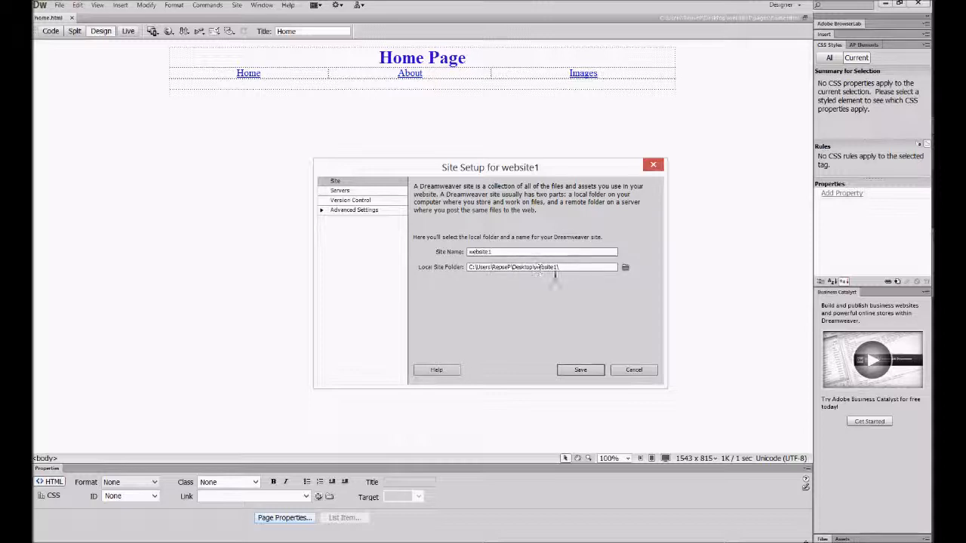
{"action": "left_click", "coordinate": [580, 369]}
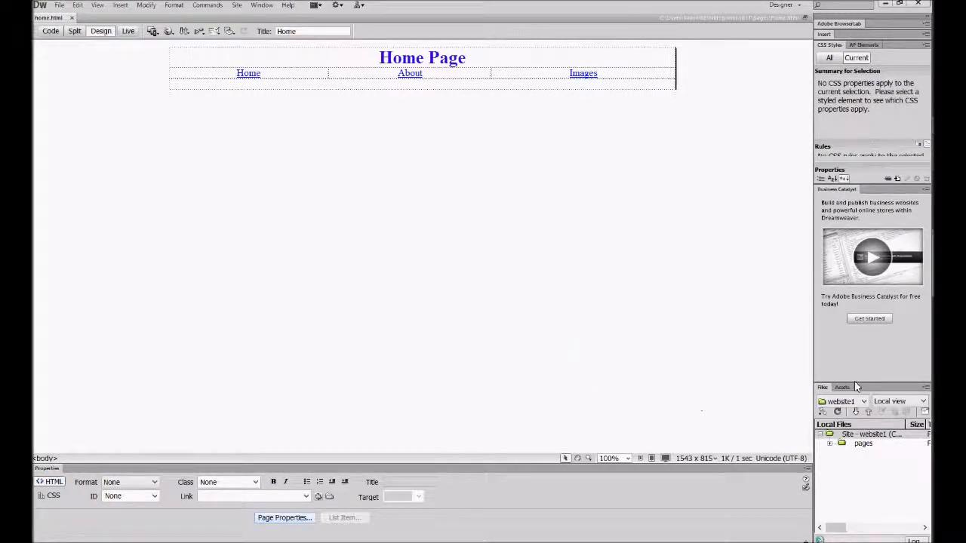
Enlarge the site file list in height and width and expand the pages folder to show home.html.
{"action": "left_click_drag", "start_coordinate": [853, 383], "coordinate": [858, 319]}
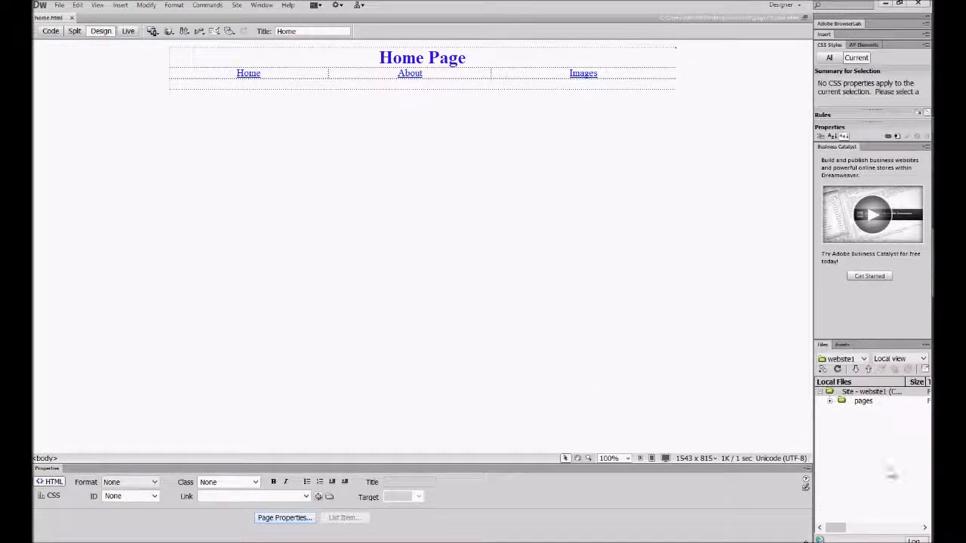
{"action": "left_click_drag", "start_coordinate": [813, 430], "coordinate": [769, 442]}
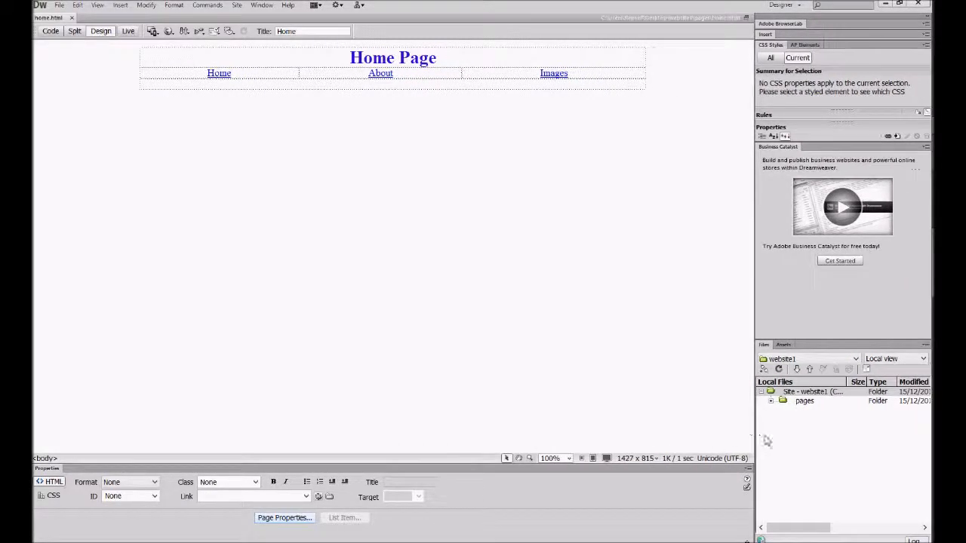
{"action": "left_click", "coordinate": [774, 400]}
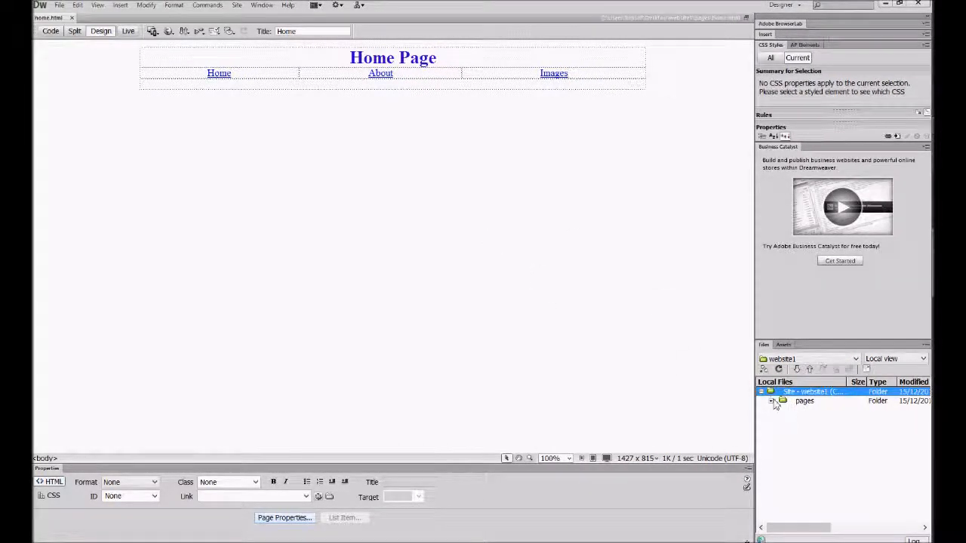
{"action": "left_click", "coordinate": [770, 402]}
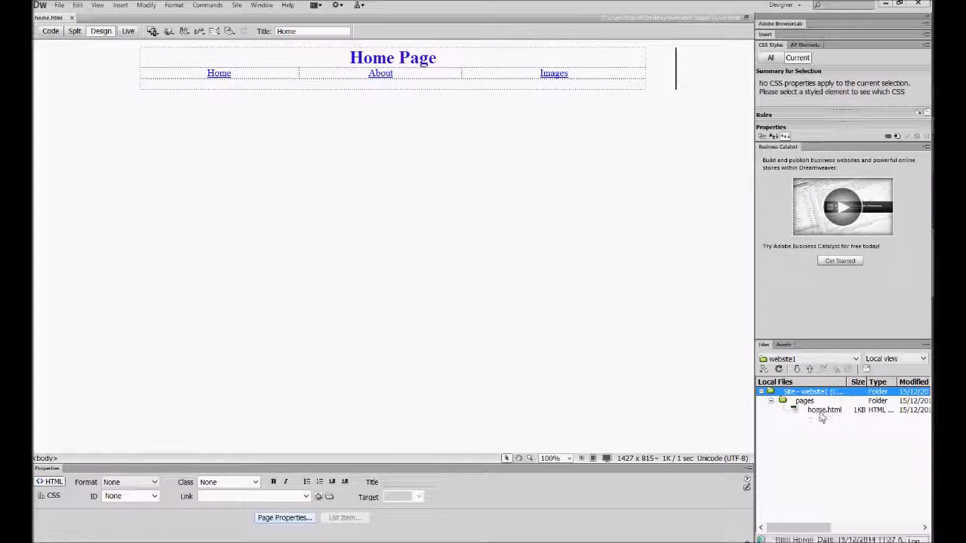
{"action": "left_click", "coordinate": [500, 282]}
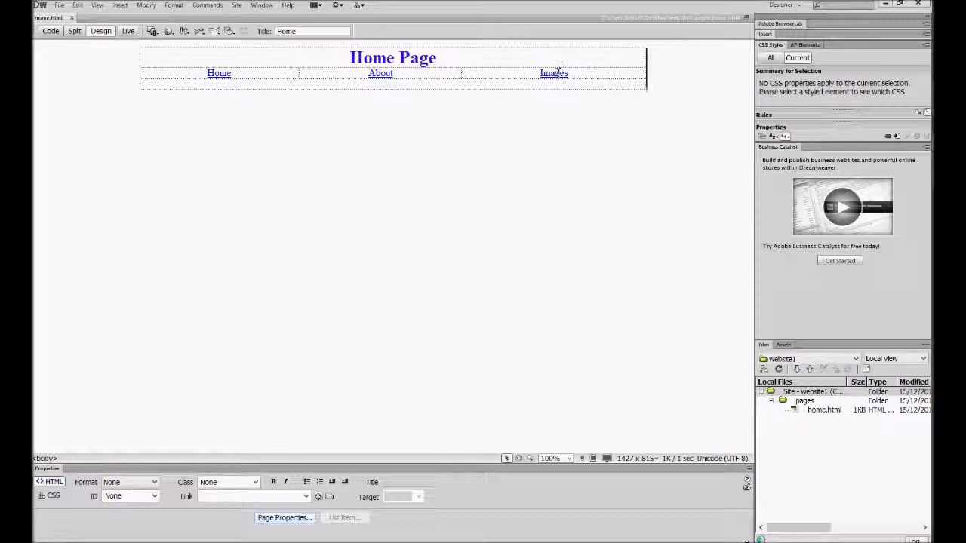
Switch to the desktop and cut the three picture files homePic.jpg, aboutusPic.jpg and imagesPic.png together.
{"action": "left_click", "coordinate": [887, 5]}
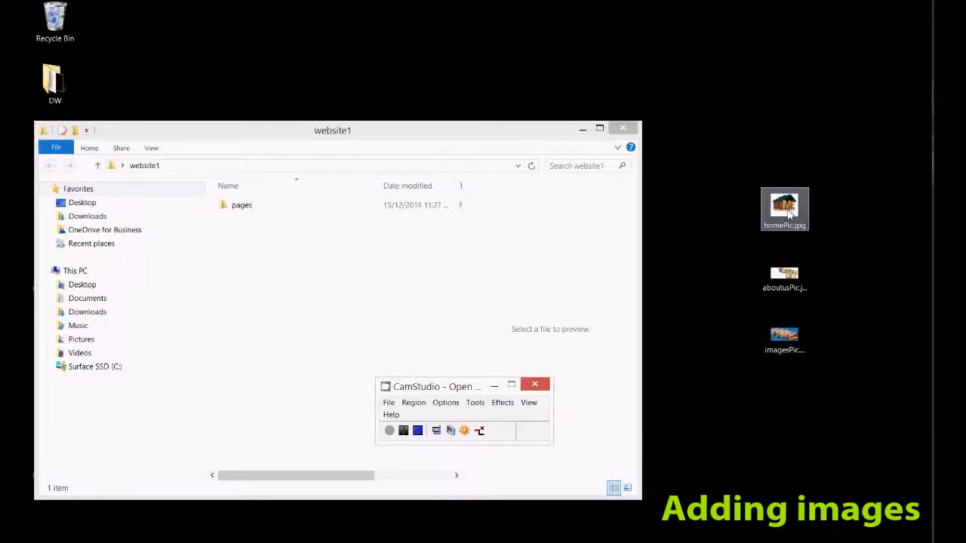
{"action": "left_click", "coordinate": [825, 256]}
{"action": "left_click_drag", "start_coordinate": [744, 163], "coordinate": [812, 367]}
{"action": "left_click", "coordinate": [818, 280]}
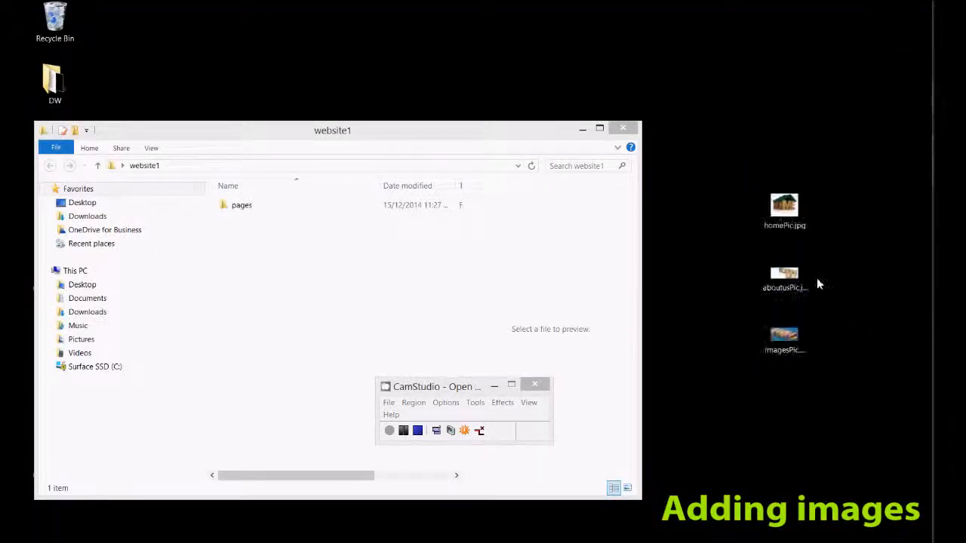
{"action": "right_click", "coordinate": [789, 217]}
{"action": "key", "text": "Escape"}
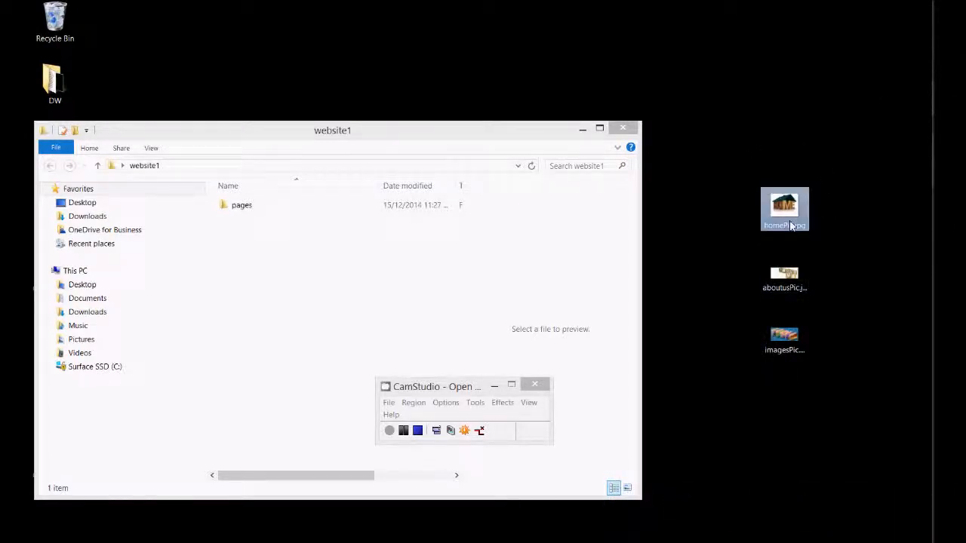
{"action": "left_click", "coordinate": [789, 337]}
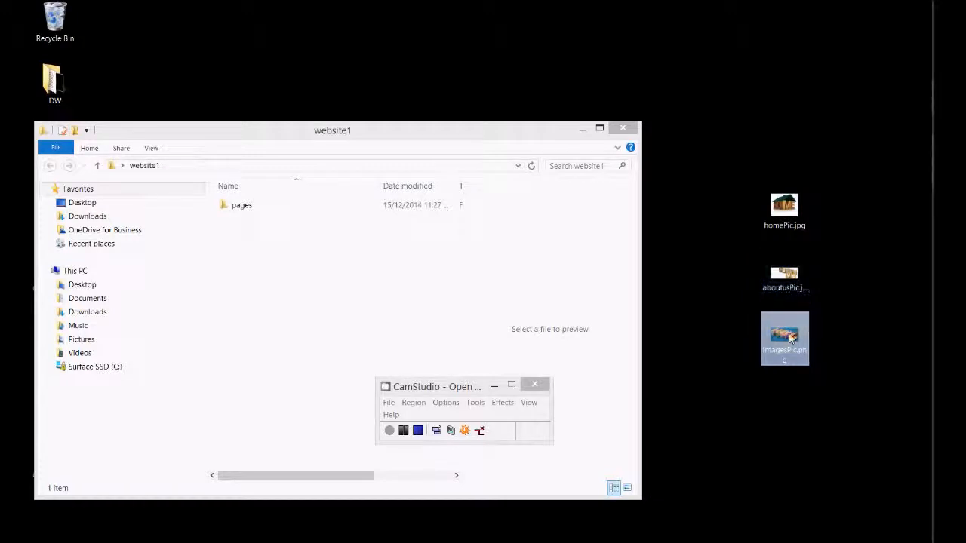
{"action": "left_click", "coordinate": [809, 403]}
{"action": "left_click_drag", "start_coordinate": [729, 116], "coordinate": [857, 409]}
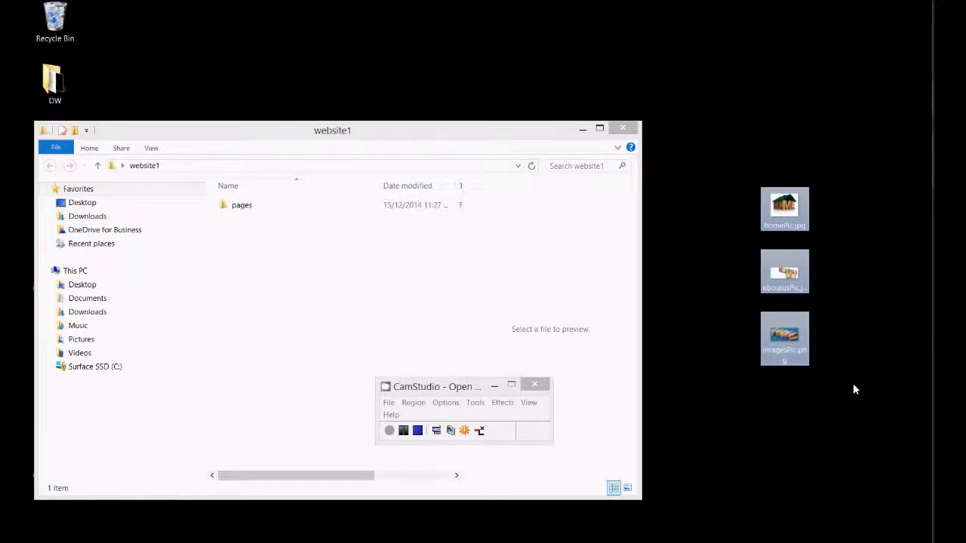
{"action": "key", "text": "ctrl+x"}
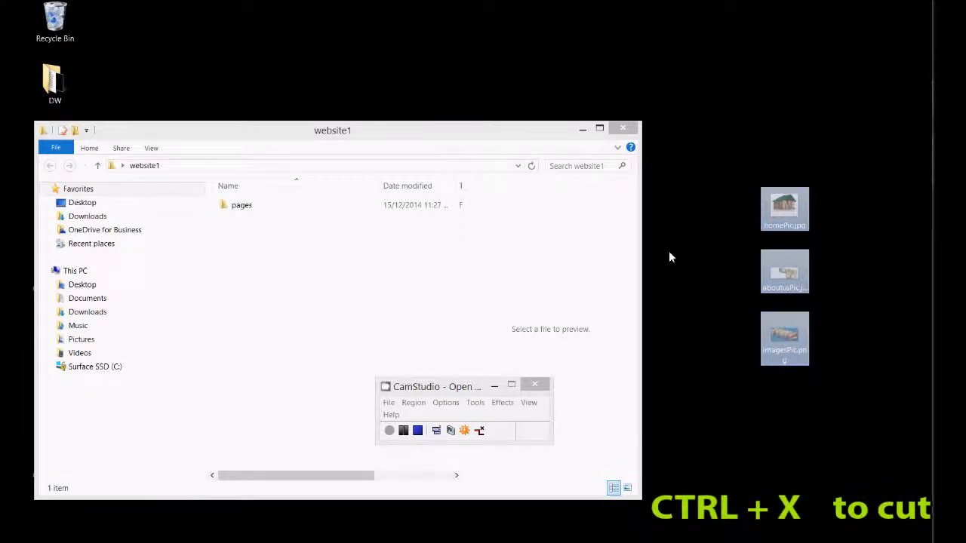
Create a folder named images inside the website1 folder, beside pages, and open it.
{"action": "left_click", "coordinate": [301, 286]}
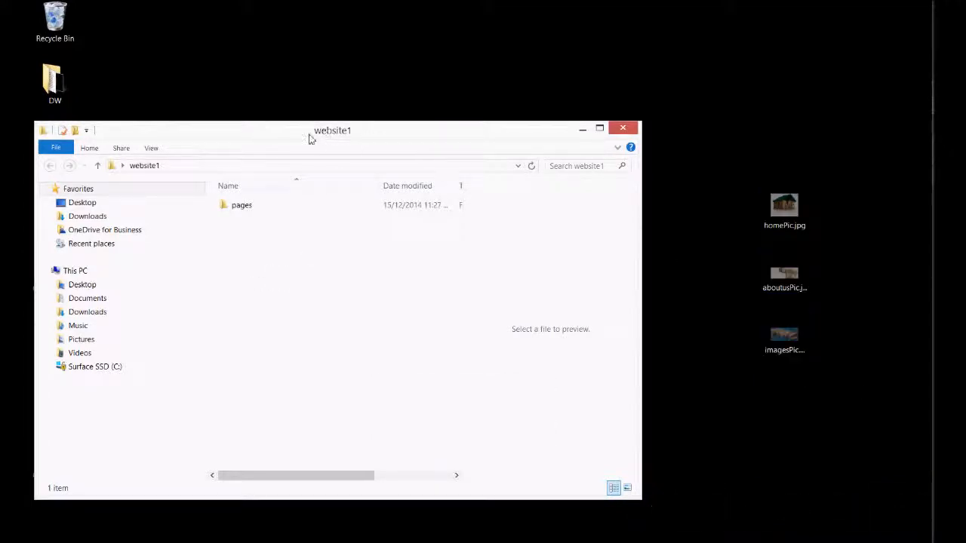
{"action": "right_click", "coordinate": [273, 259]}
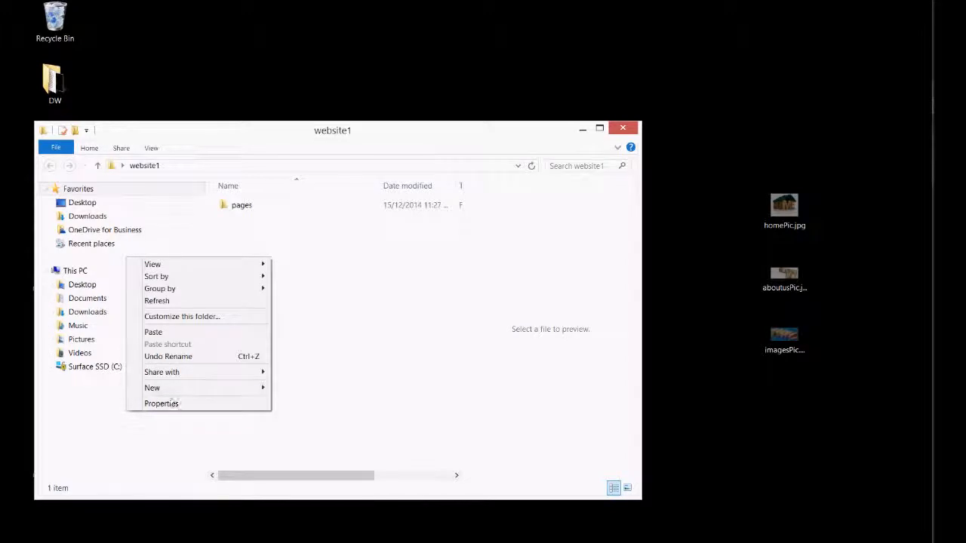
{"action": "mouse_move", "coordinate": [176, 388]}
{"action": "left_click", "coordinate": [305, 201]}
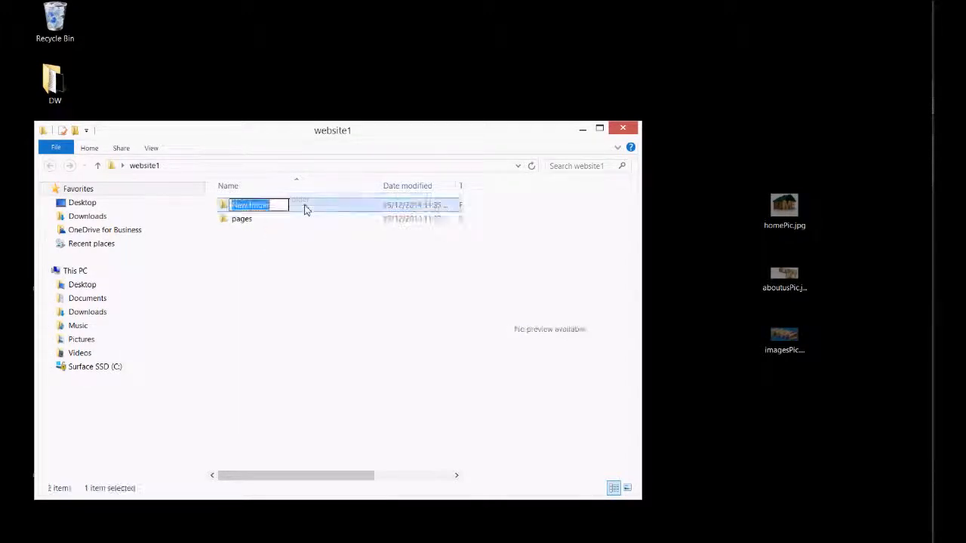
{"action": "type", "text": "images"}
{"action": "key", "text": "Return"}
{"action": "double_click", "coordinate": [305, 206]}
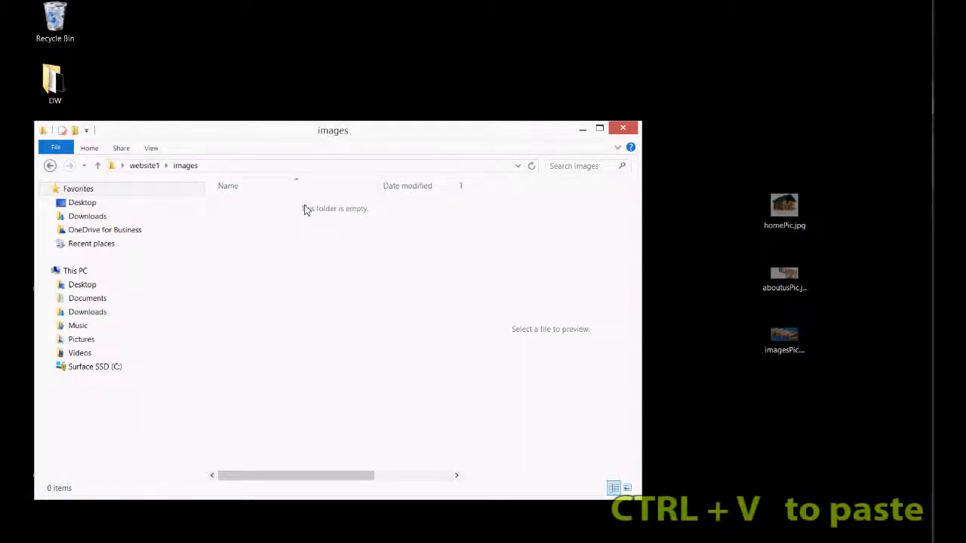
Paste the three cut picture files into the images folder and preview each one.
{"action": "key", "text": "ctrl+v"}
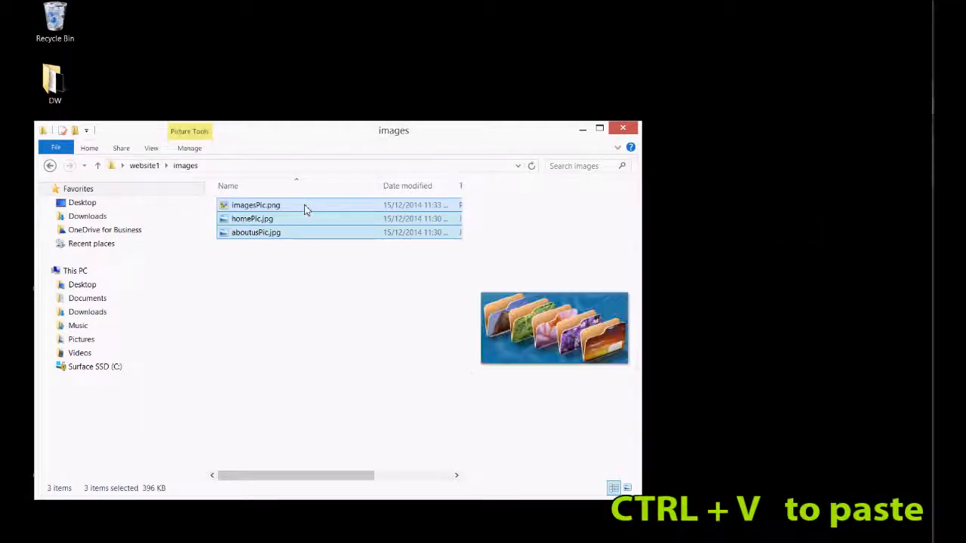
{"action": "left_click", "coordinate": [266, 277]}
{"action": "left_click", "coordinate": [270, 206]}
{"action": "left_click", "coordinate": [266, 219]}
{"action": "left_click", "coordinate": [263, 233]}
{"action": "left_click", "coordinate": [305, 288]}
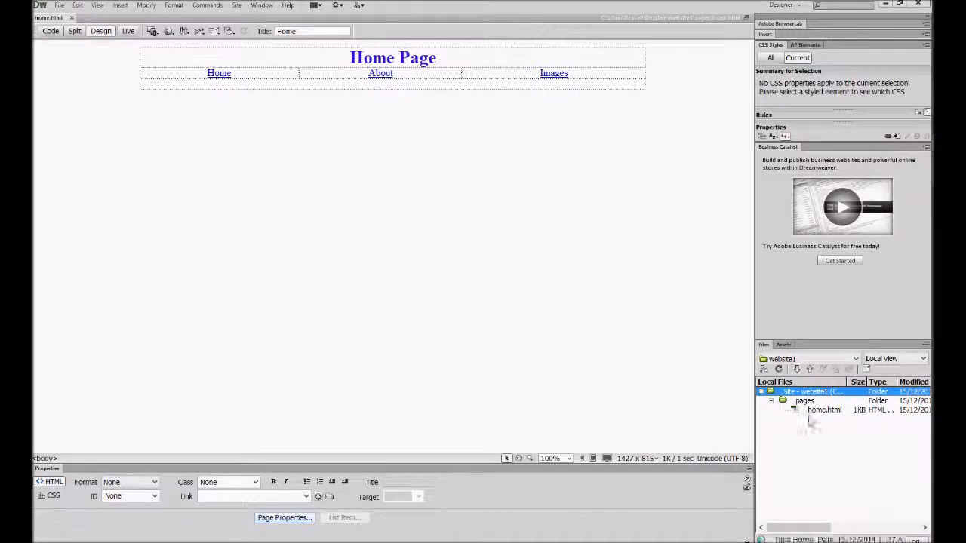
In Dreamweaver, refresh the site files and insert homePic.jpg from images into the empty row below the links, with alternate text homeImage.
{"action": "left_click", "coordinate": [778, 368]}
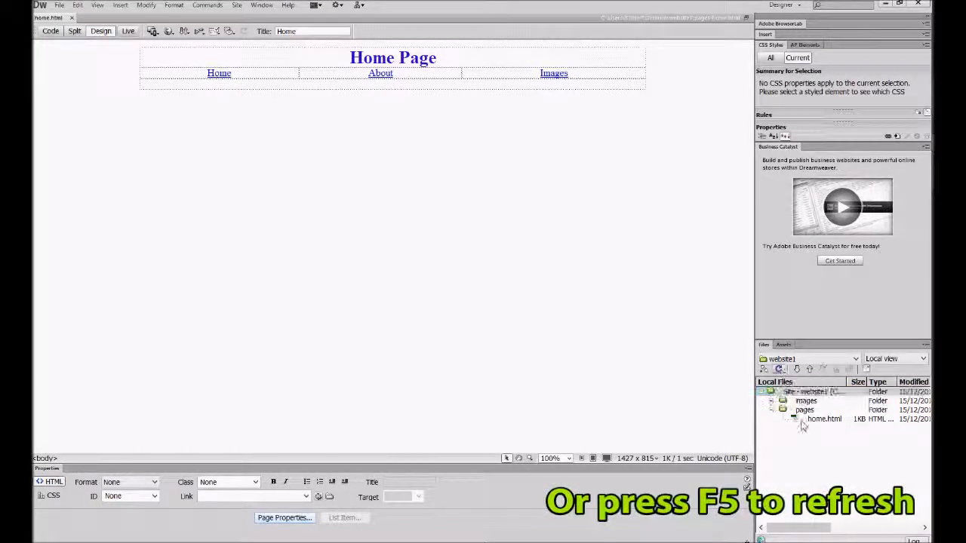
{"action": "left_click", "coordinate": [770, 400]}
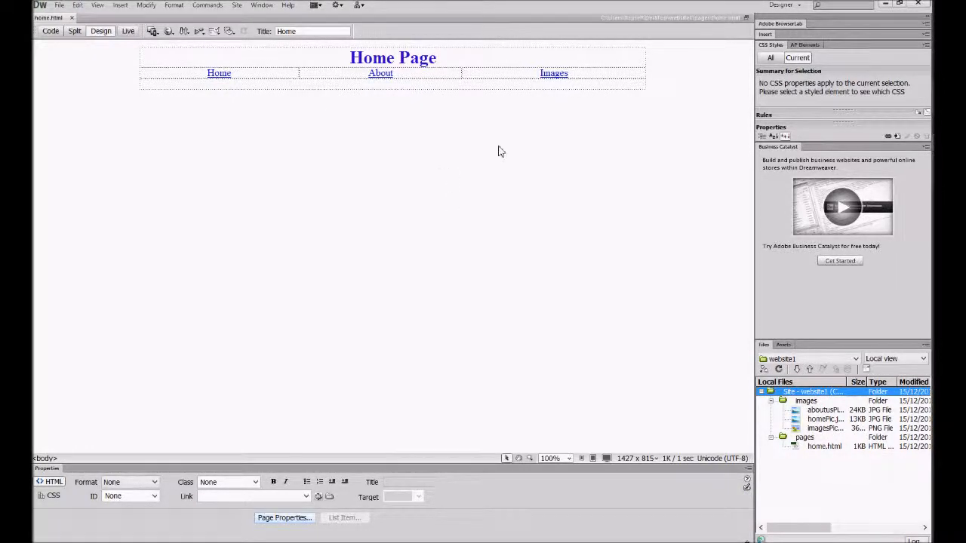
{"action": "left_click_drag", "start_coordinate": [825, 418], "coordinate": [401, 85]}
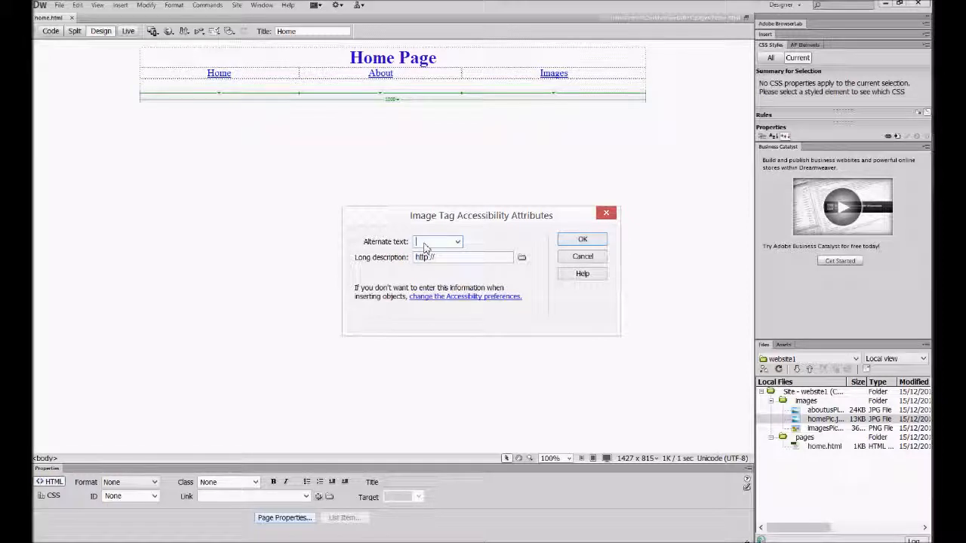
{"action": "type", "text": "home"}
{"action": "left_click", "coordinate": [582, 240]}
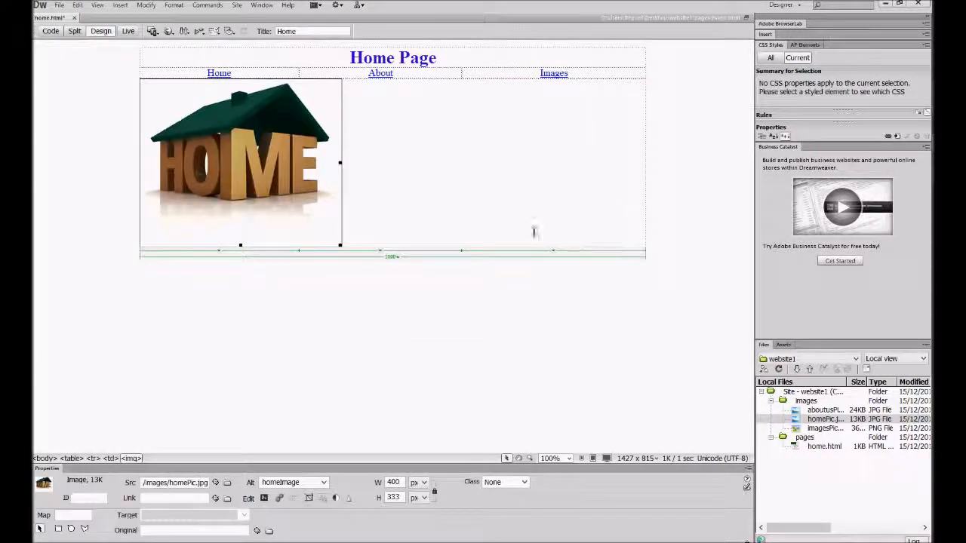
Set the picture cell's alignment to Center horizontally and Middle vertically, and save the page.
{"action": "left_click", "coordinate": [388, 127]}
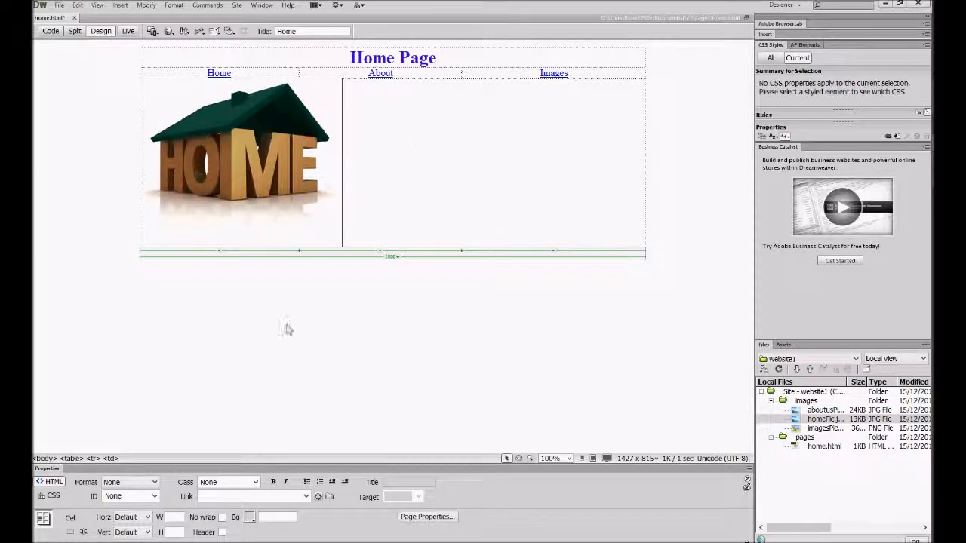
{"action": "left_click", "coordinate": [143, 517]}
{"action": "left_click", "coordinate": [146, 496]}
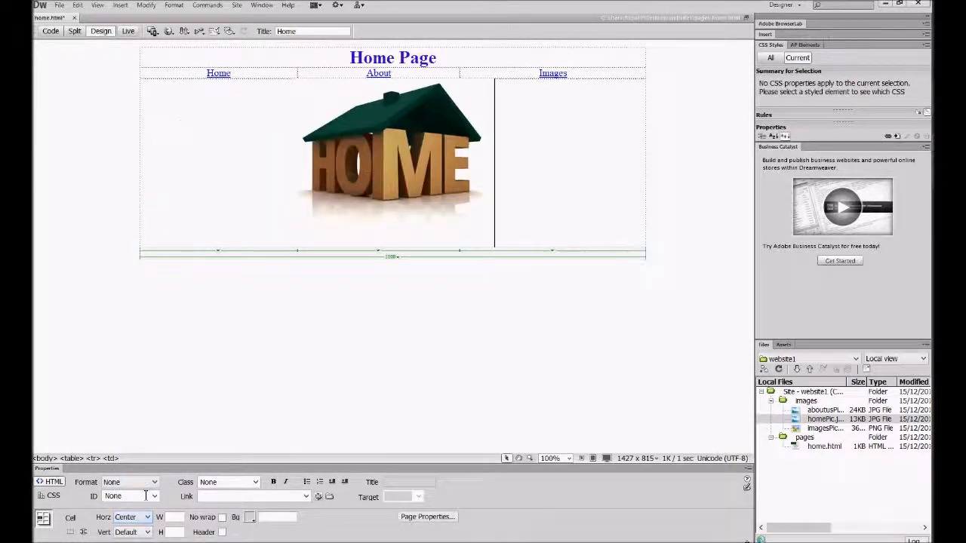
{"action": "left_click", "coordinate": [146, 532]}
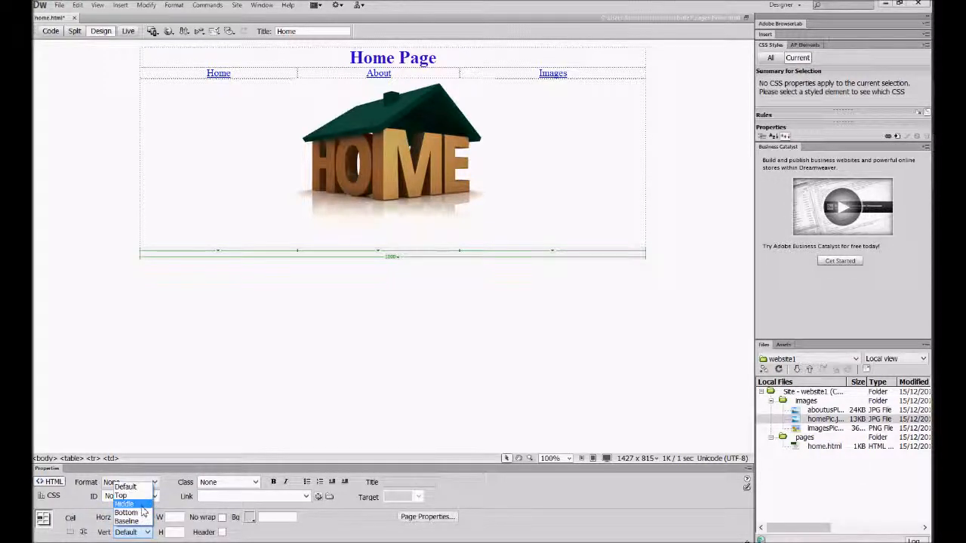
{"action": "left_click", "coordinate": [141, 504]}
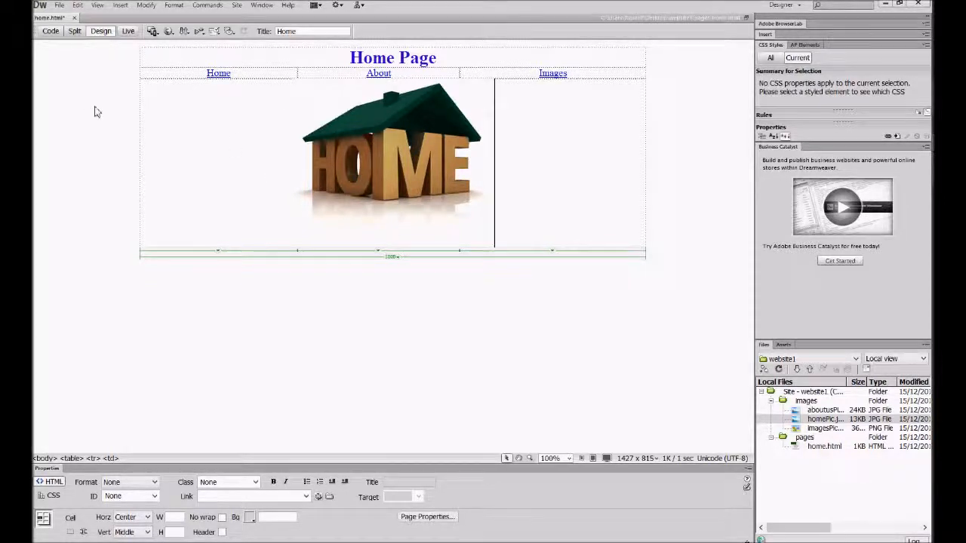
{"action": "left_click", "coordinate": [60, 6]}
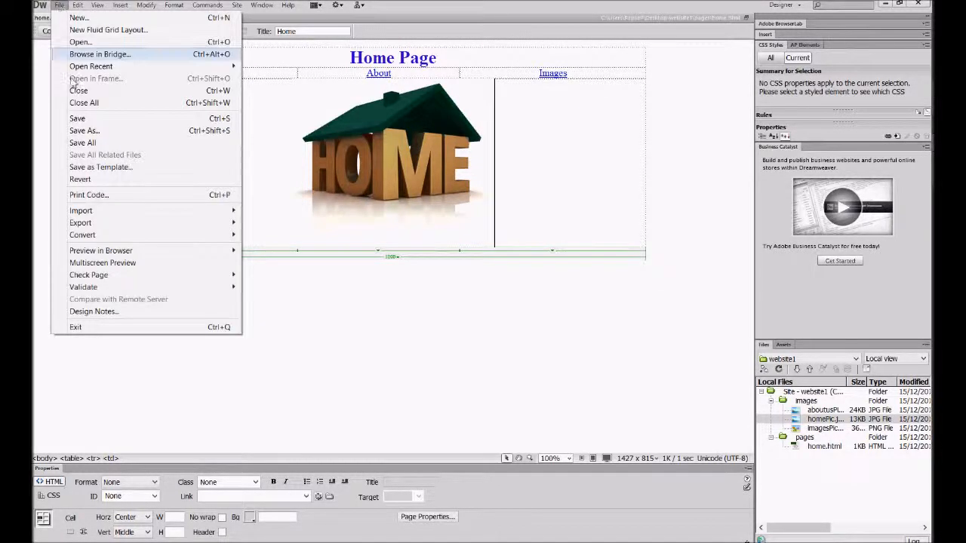
{"action": "left_click", "coordinate": [77, 119]}
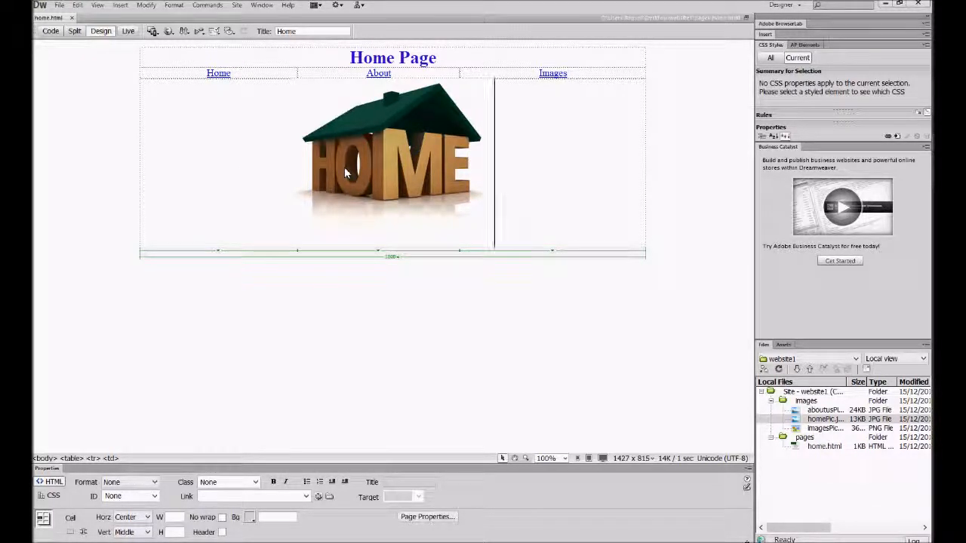
Preview the home page in the browser, test the About link, return to the home page and close the preview.
{"action": "key", "text": "F12"}
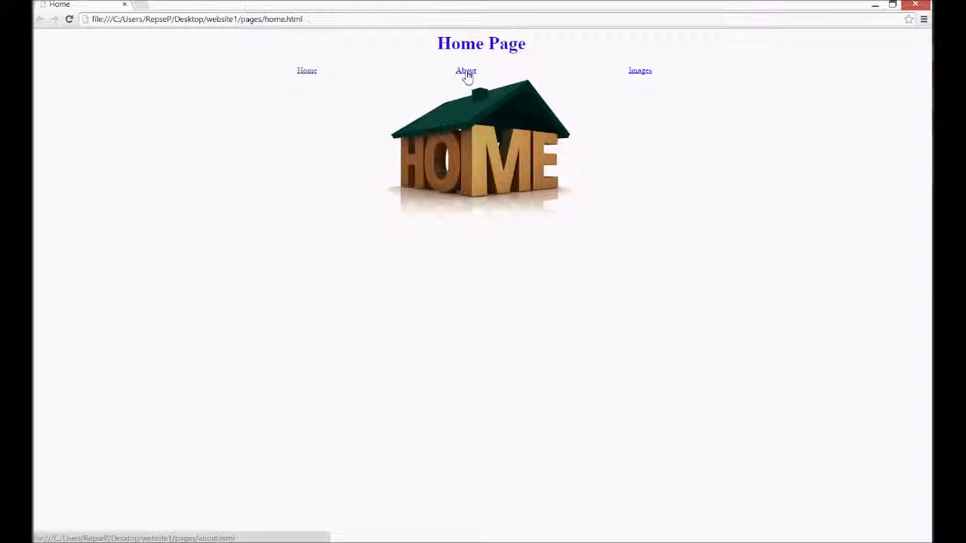
{"action": "left_click", "coordinate": [466, 72]}
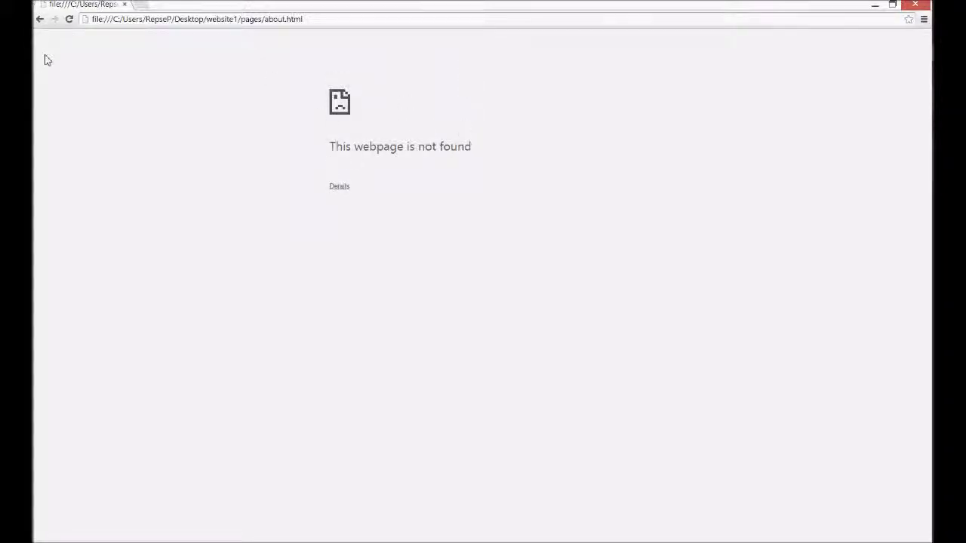
{"action": "left_click", "coordinate": [40, 19]}
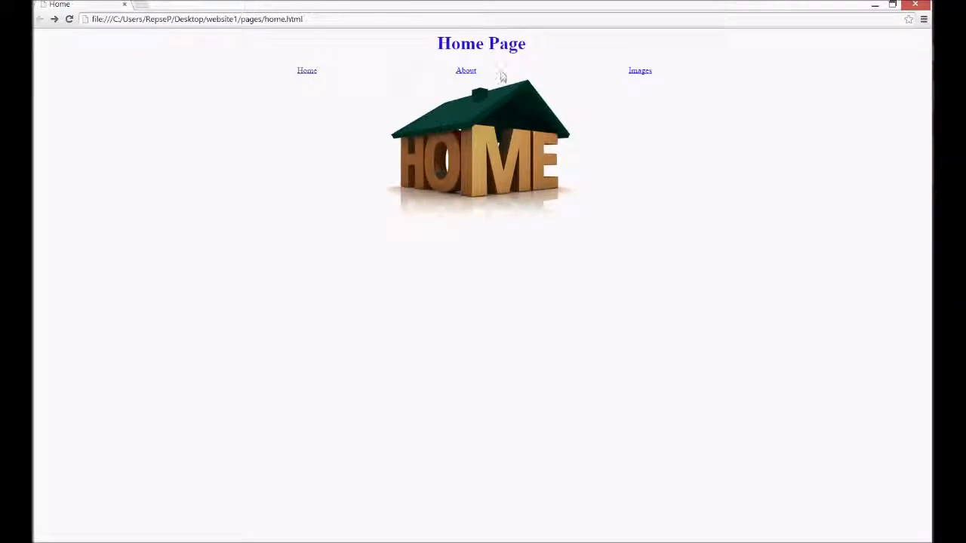
{"action": "left_click", "coordinate": [913, 6]}
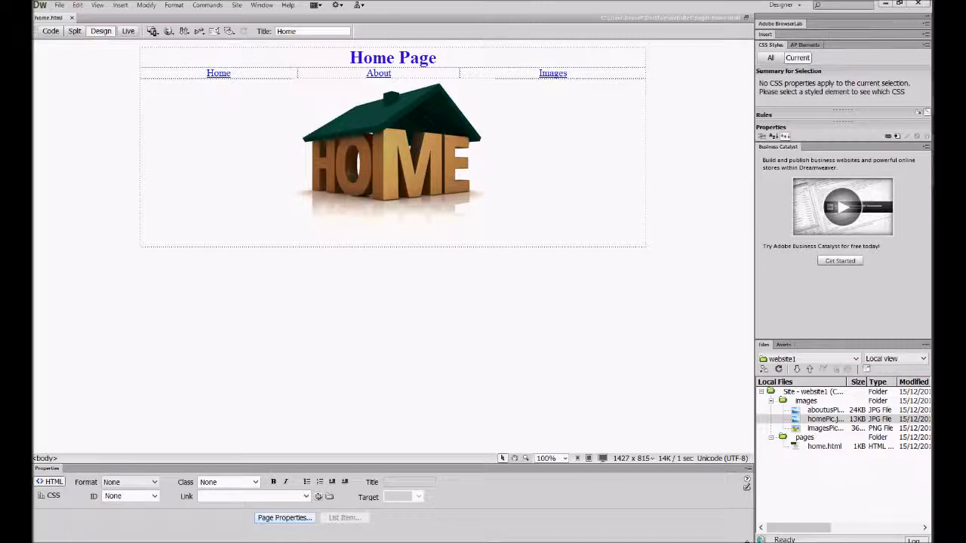
Switch to File Explorer and open the pages folder inside website1.
{"action": "key", "text": "alt+Tab"}
{"action": "left_click_drag", "start_coordinate": [428, 132], "coordinate": [503, 63]}
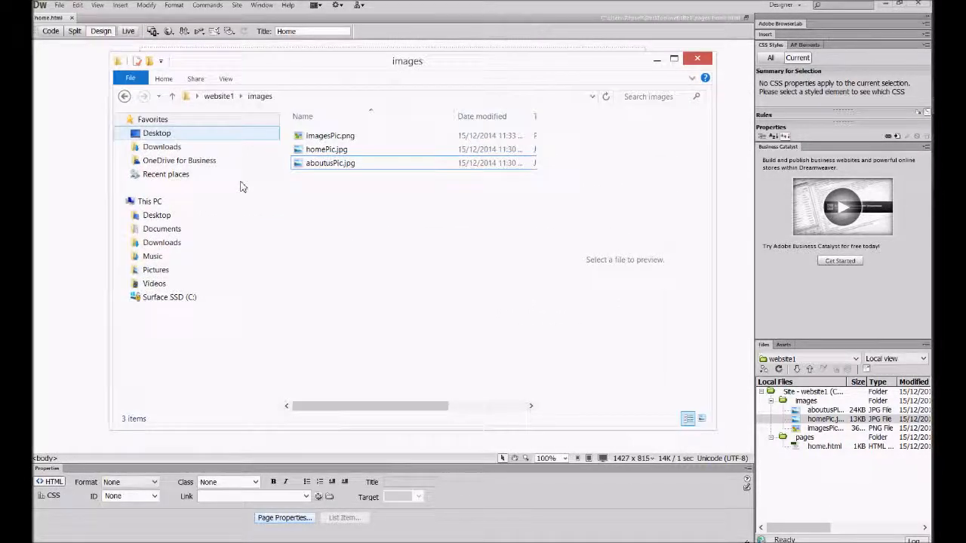
{"action": "left_click", "coordinate": [226, 97]}
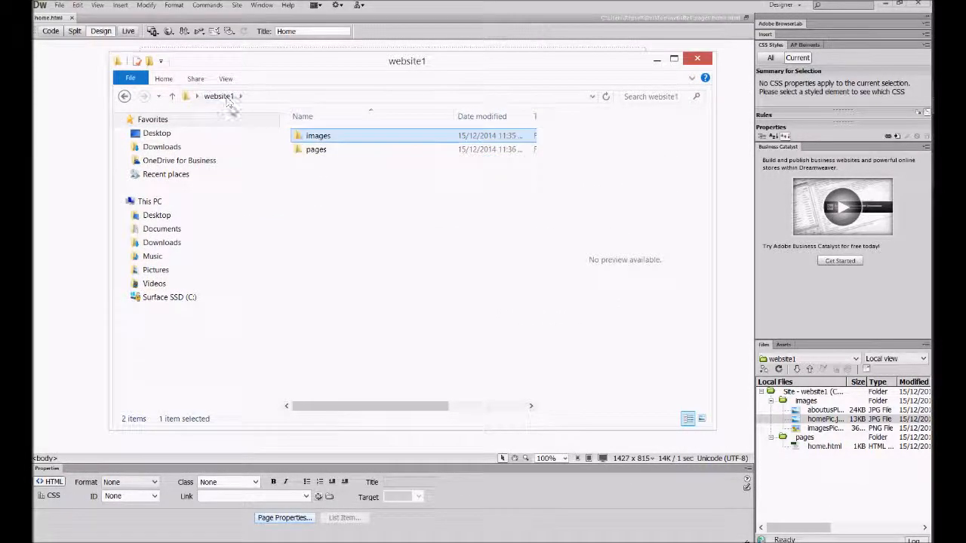
{"action": "double_click", "coordinate": [315, 150]}
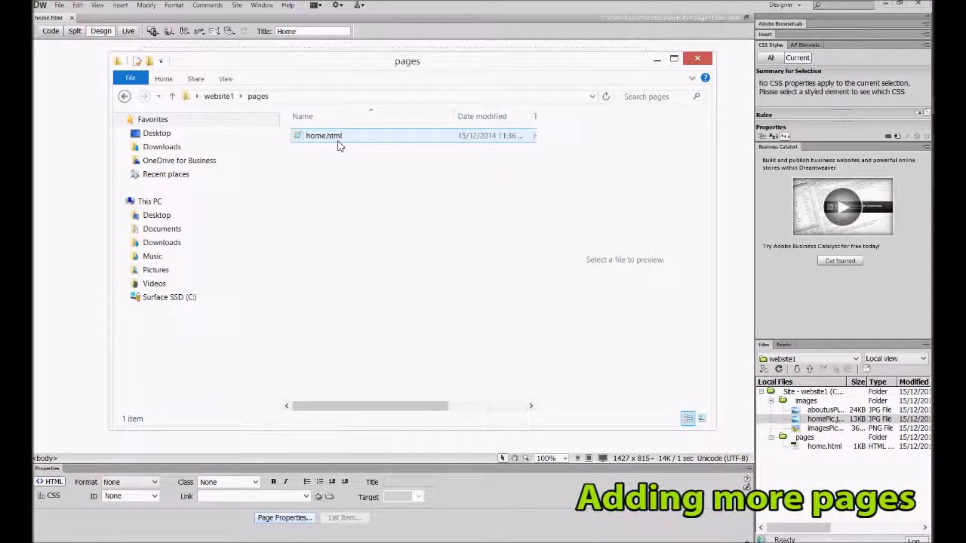
Copy home.html and paste two duplicates of it into the pages folder.
{"action": "left_click", "coordinate": [338, 141]}
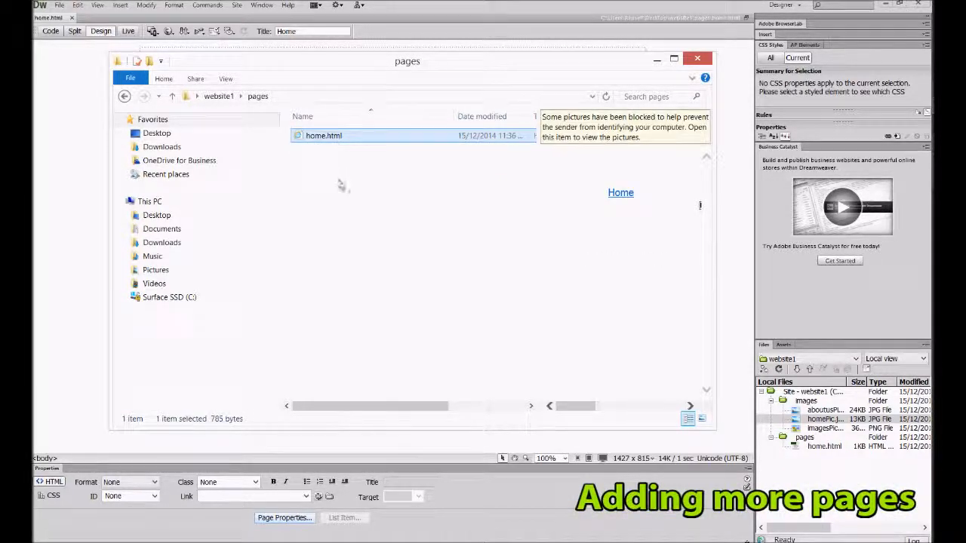
{"action": "left_click", "coordinate": [338, 180]}
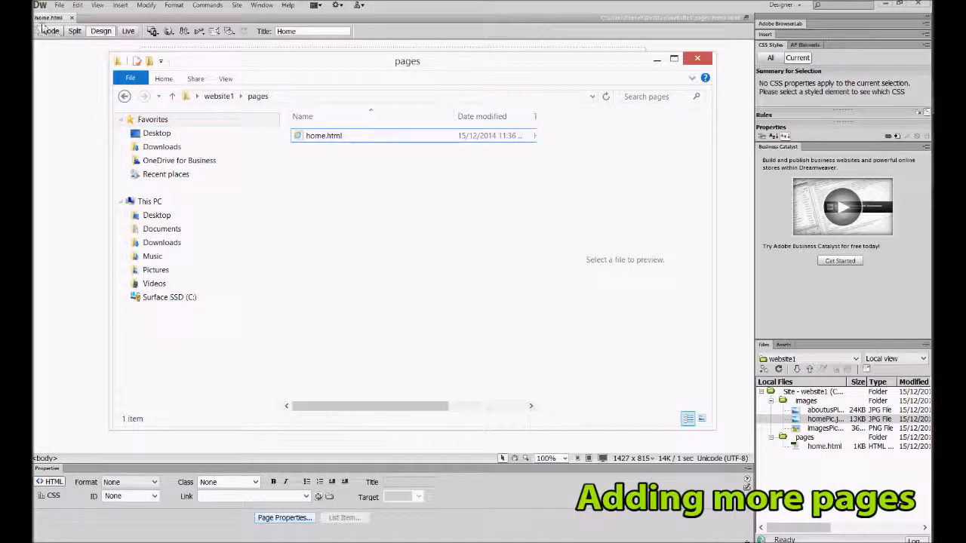
{"action": "left_click", "coordinate": [319, 140]}
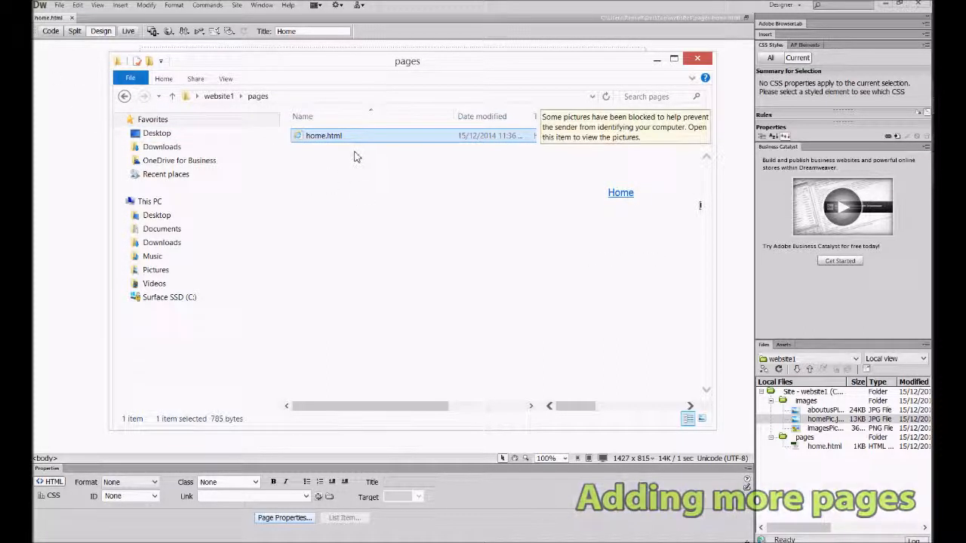
{"action": "left_click", "coordinate": [339, 197]}
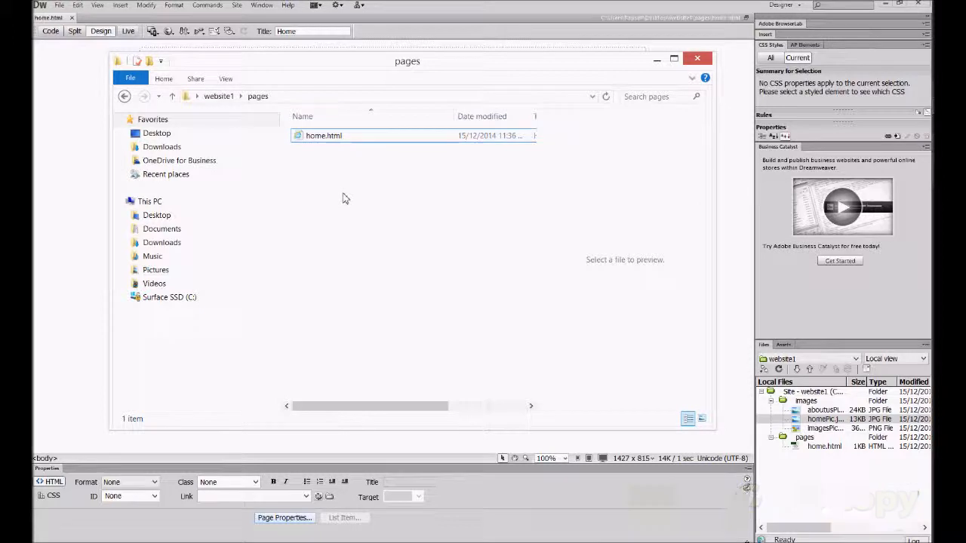
{"action": "key", "text": "ctrl+v"}
{"action": "key", "text": "ctrl+v"}
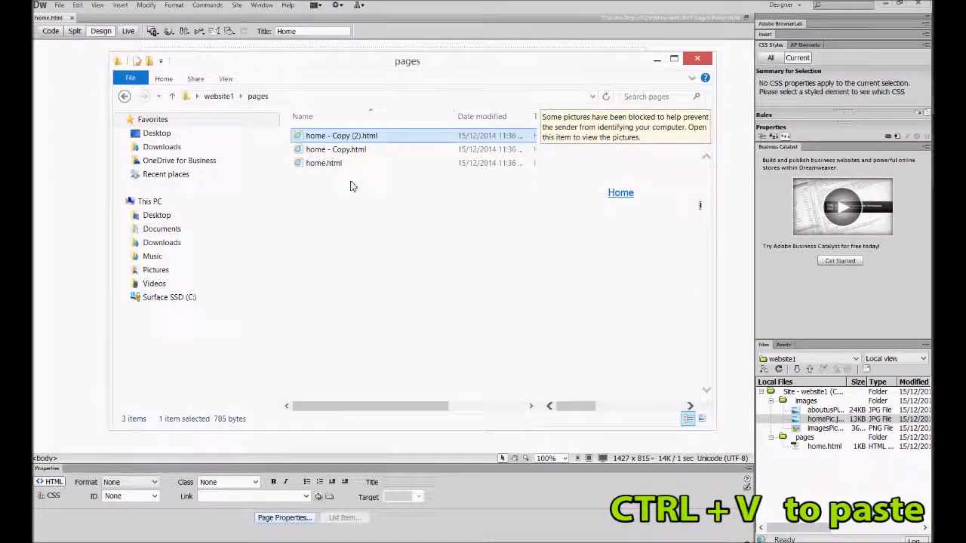
Rename the duplicate home - Copy.html as about.html.
{"action": "left_click", "coordinate": [370, 155]}
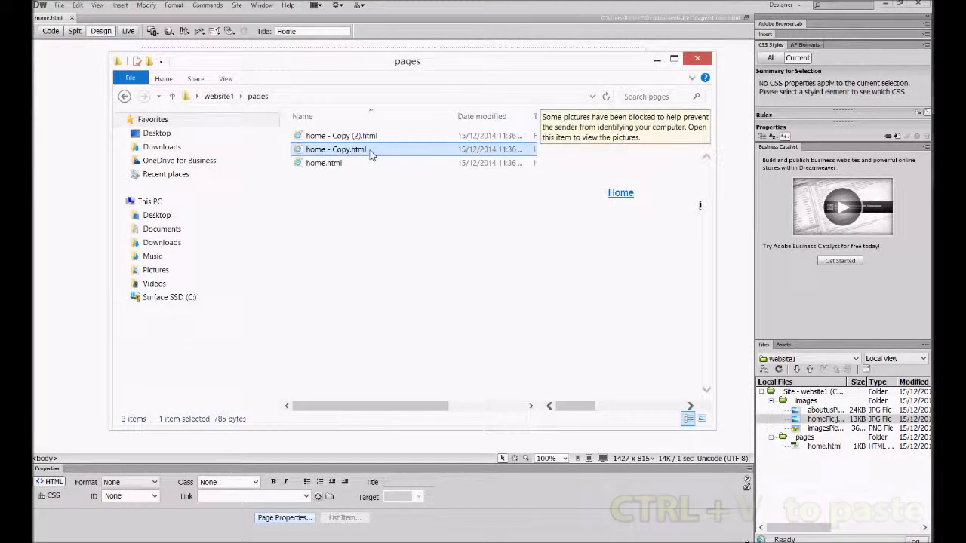
{"action": "left_click", "coordinate": [370, 152]}
{"action": "type", "text": "a"}
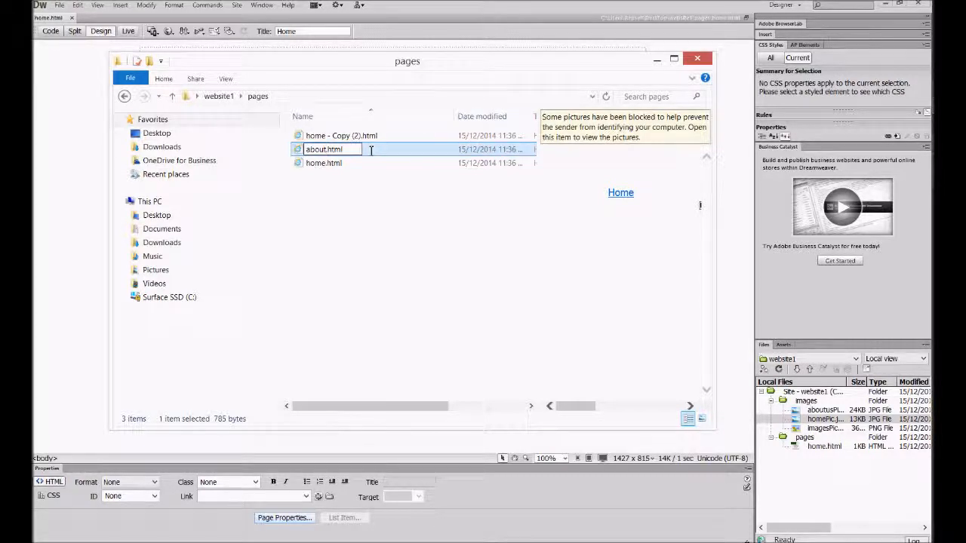
{"action": "type", "text": "bout"}
{"action": "key", "text": "Return"}
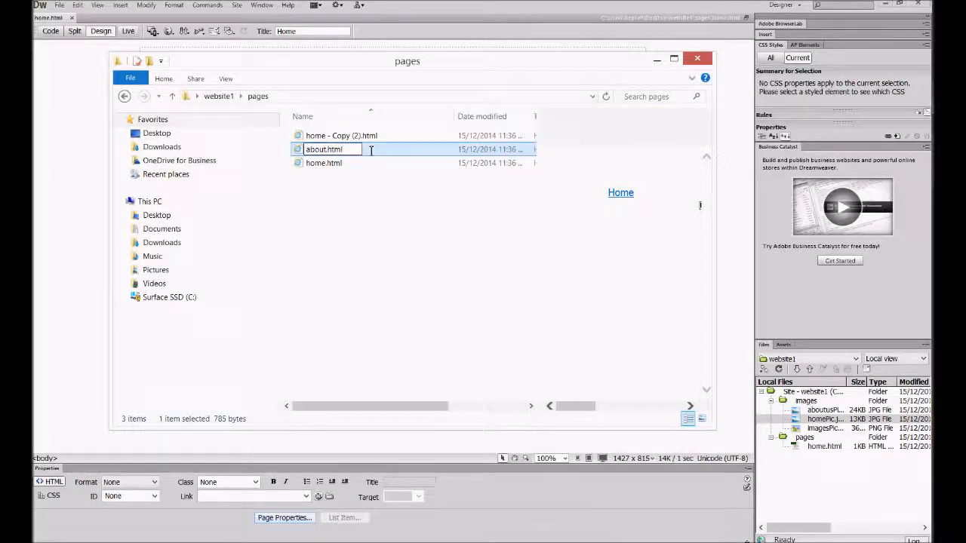
Rename the remaining duplicate, home - Copy (2).html, as images.html.
{"action": "left_click", "coordinate": [336, 150]}
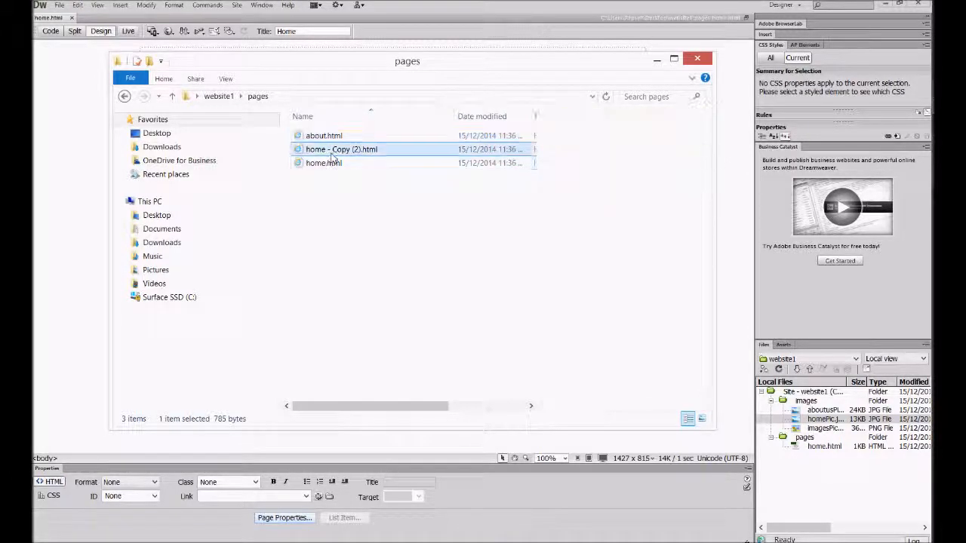
{"action": "left_click", "coordinate": [347, 149]}
{"action": "key", "text": "BackSpace"}
{"action": "type", "text": "images"}
{"action": "key", "text": "Return"}
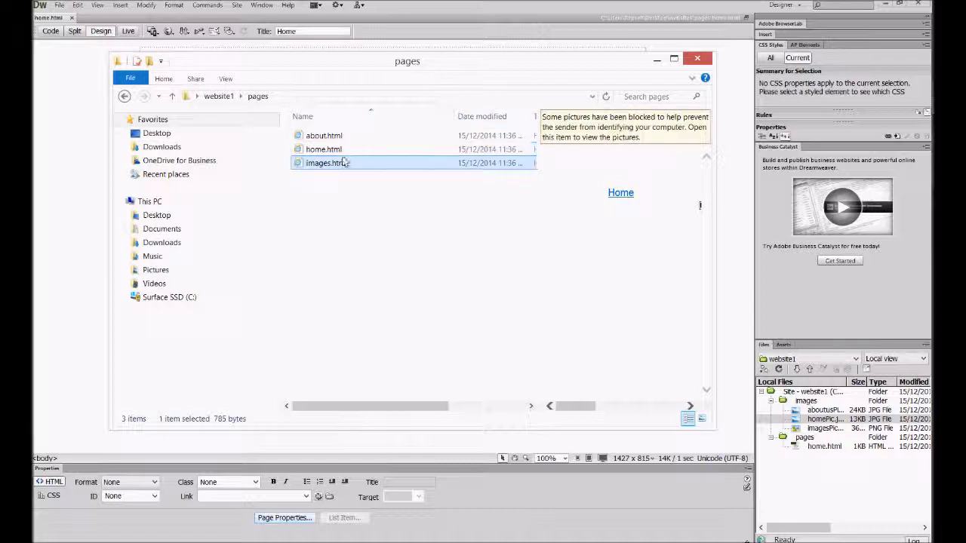
{"action": "left_click", "coordinate": [326, 200]}
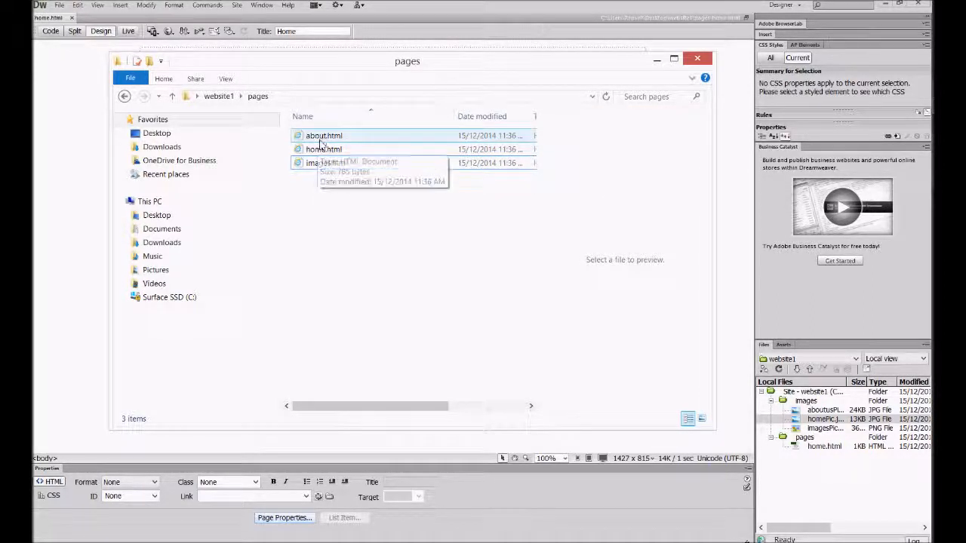
Return to Dreamweaver and check the link targets of the Images and About links on the home page.
{"action": "left_click", "coordinate": [83, 126]}
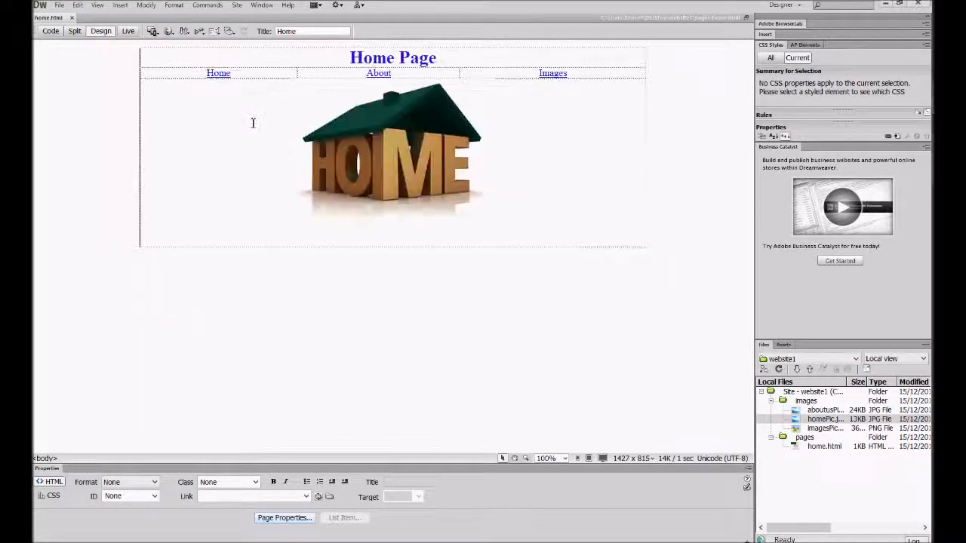
{"action": "left_click", "coordinate": [549, 71]}
{"action": "left_click", "coordinate": [378, 73]}
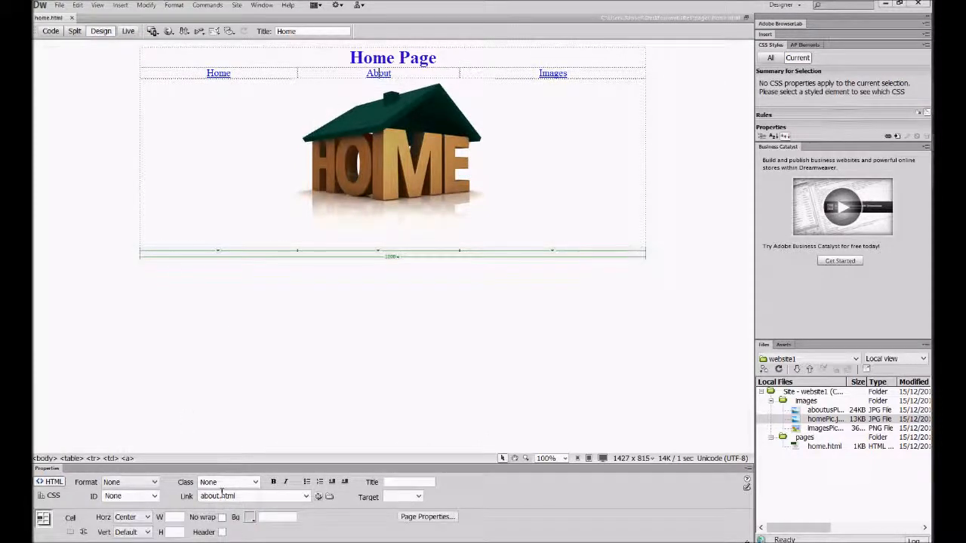
Select about.html and images.html together in File Explorer and open both in Dreamweaver alongside home.html.
{"action": "key", "text": "alt+Tab"}
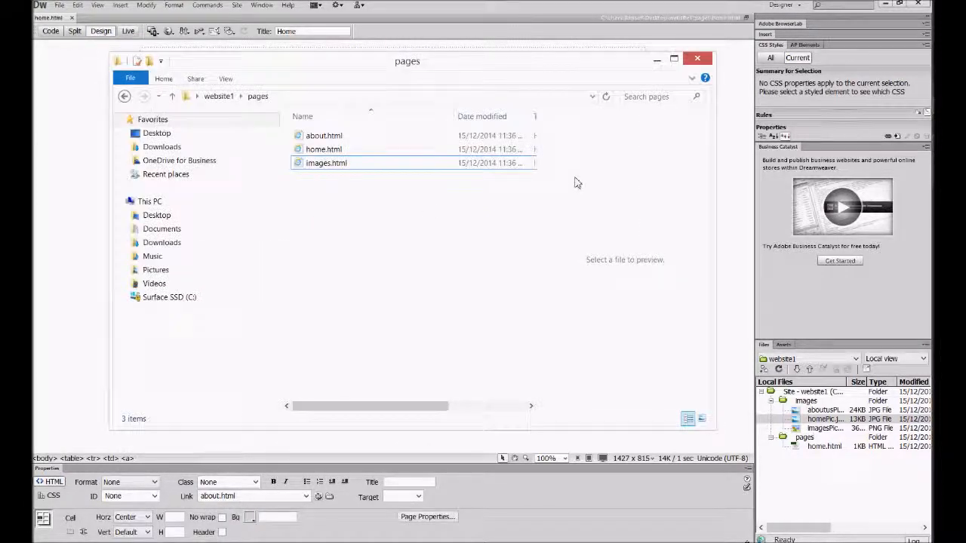
{"action": "left_click", "coordinate": [332, 138]}
{"action": "left_click", "coordinate": [332, 149], "text": "ctrl"}
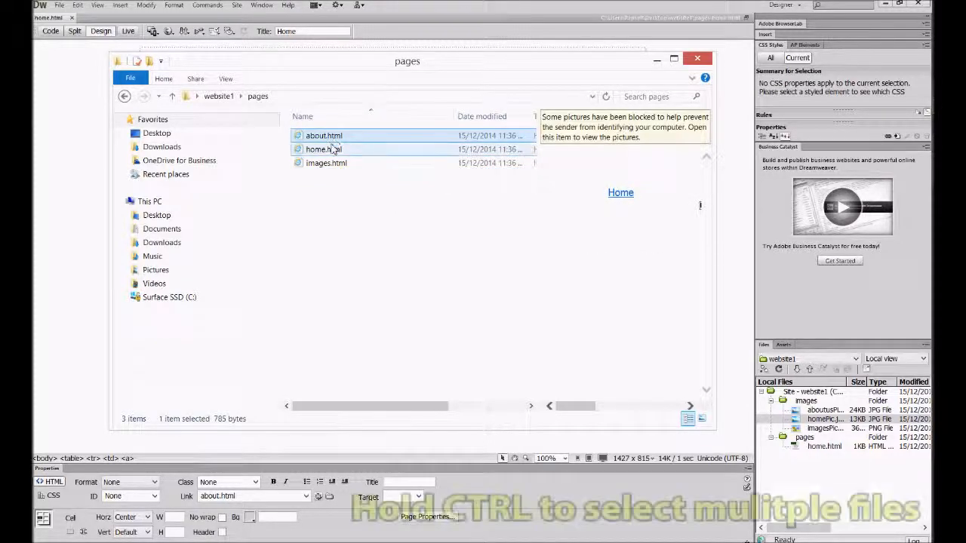
{"action": "left_click", "coordinate": [323, 164], "text": "ctrl"}
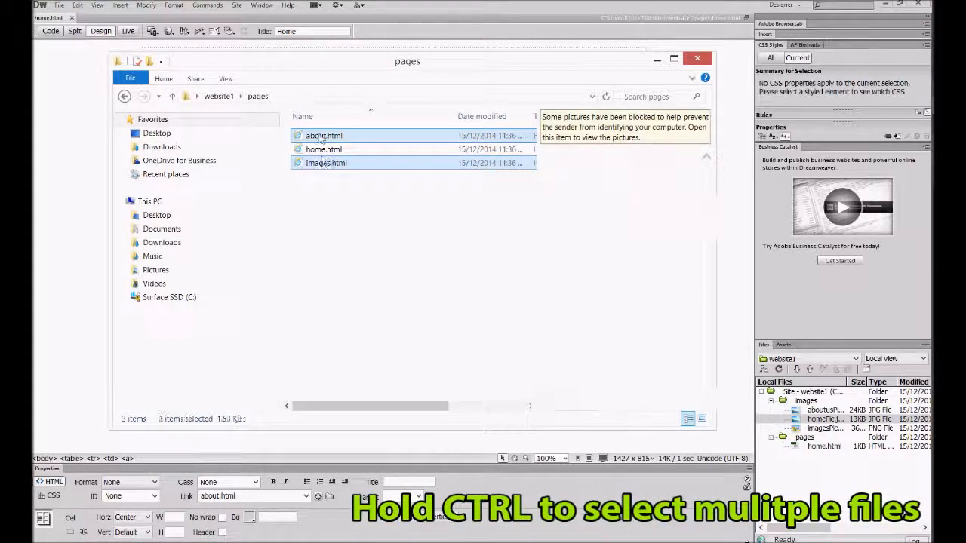
{"action": "left_click_drag", "start_coordinate": [323, 138], "coordinate": [88, 16]}
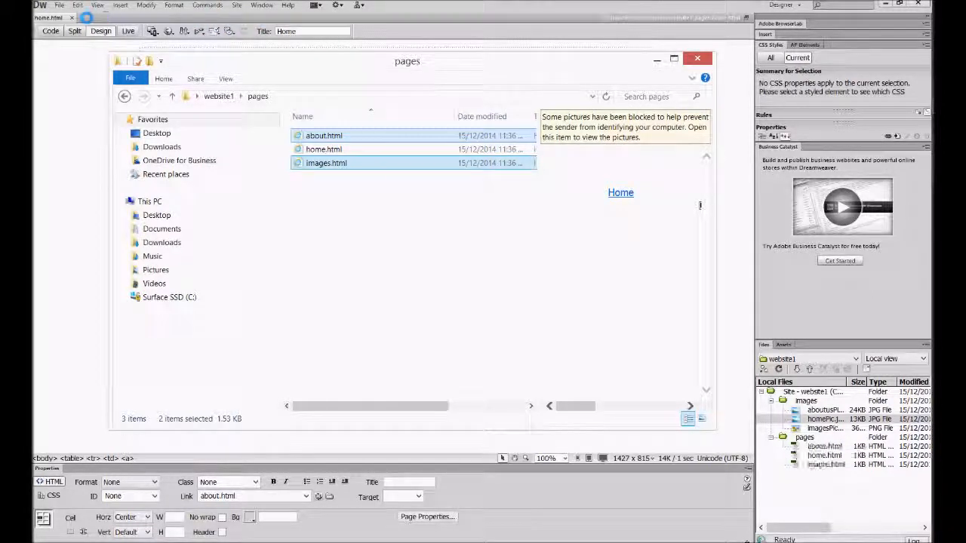
{"action": "left_click", "coordinate": [88, 16]}
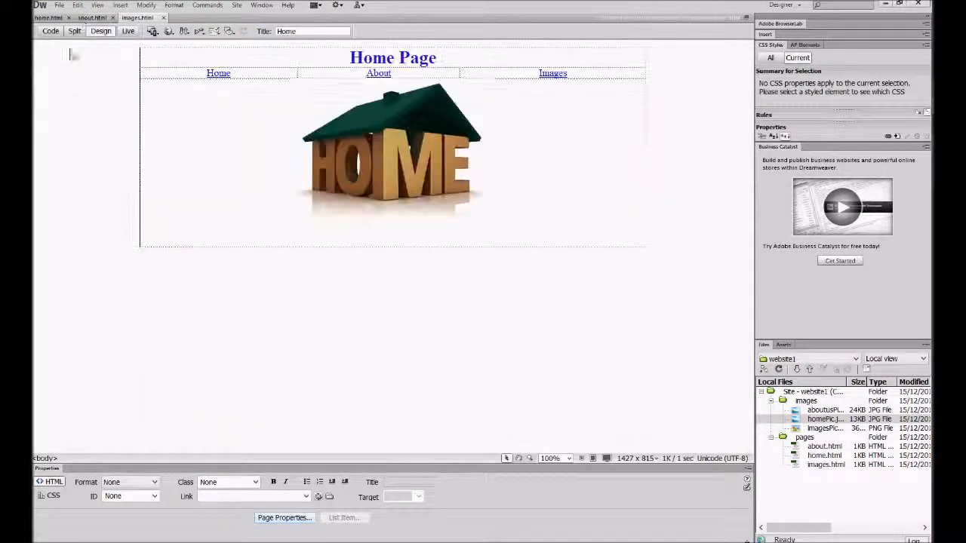
On about.html, change the heading to About Page and the page title to About.
{"action": "left_click", "coordinate": [91, 18]}
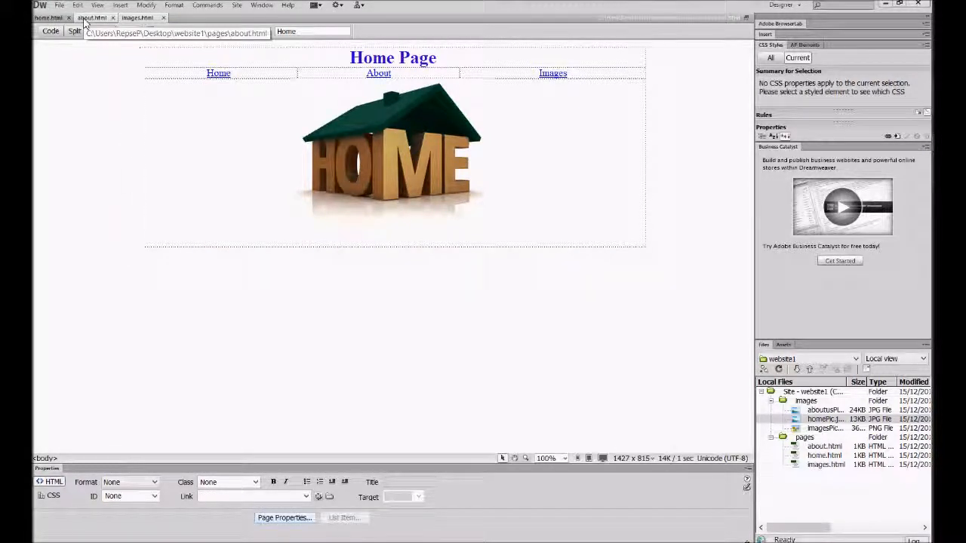
{"action": "left_click_drag", "start_coordinate": [394, 58], "coordinate": [352, 59]}
{"action": "type", "text": "About"}
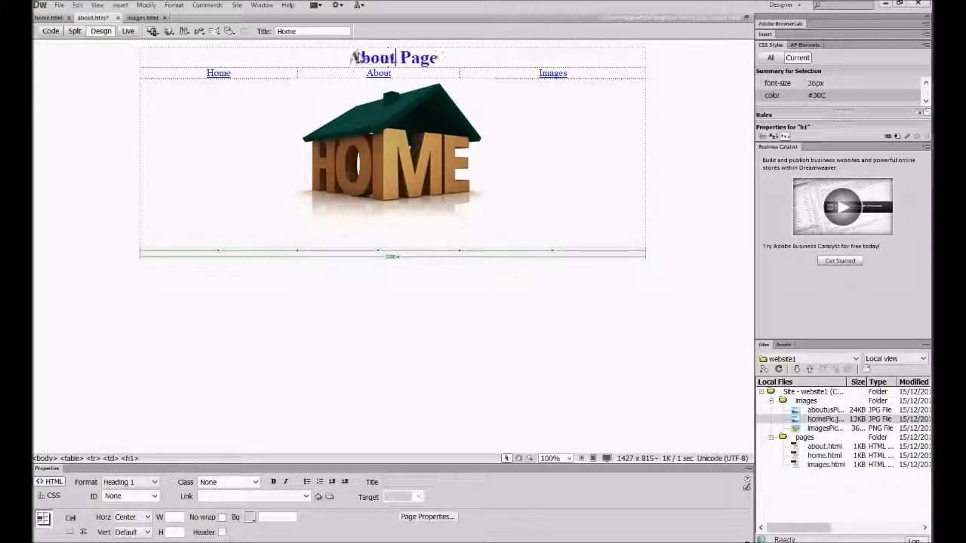
{"action": "double_click", "coordinate": [303, 31]}
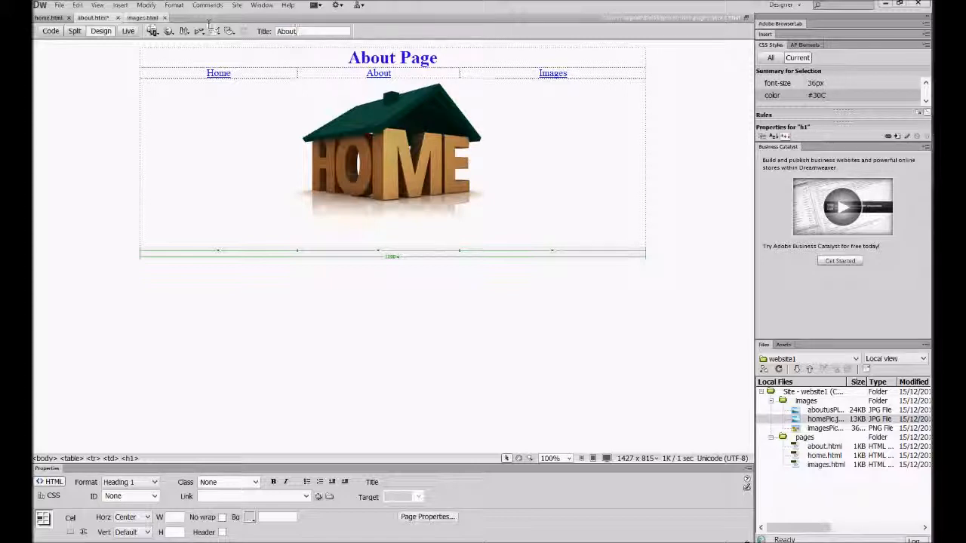
On images.html, set the page title to Images and change the heading to Images Page.
{"action": "left_click", "coordinate": [140, 17]}
{"action": "double_click", "coordinate": [301, 31]}
{"action": "type", "text": "Images"}
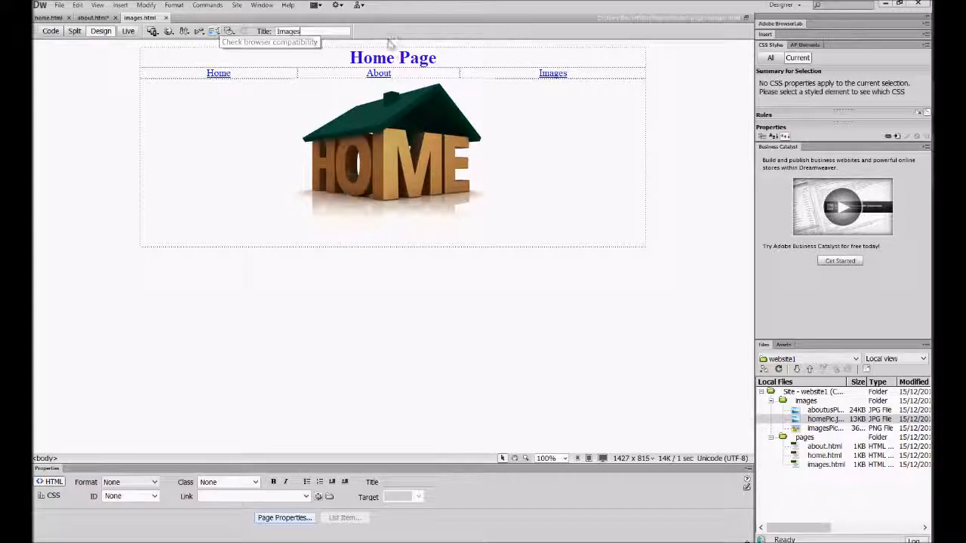
{"action": "double_click", "coordinate": [377, 59]}
{"action": "type", "text": "Images"}
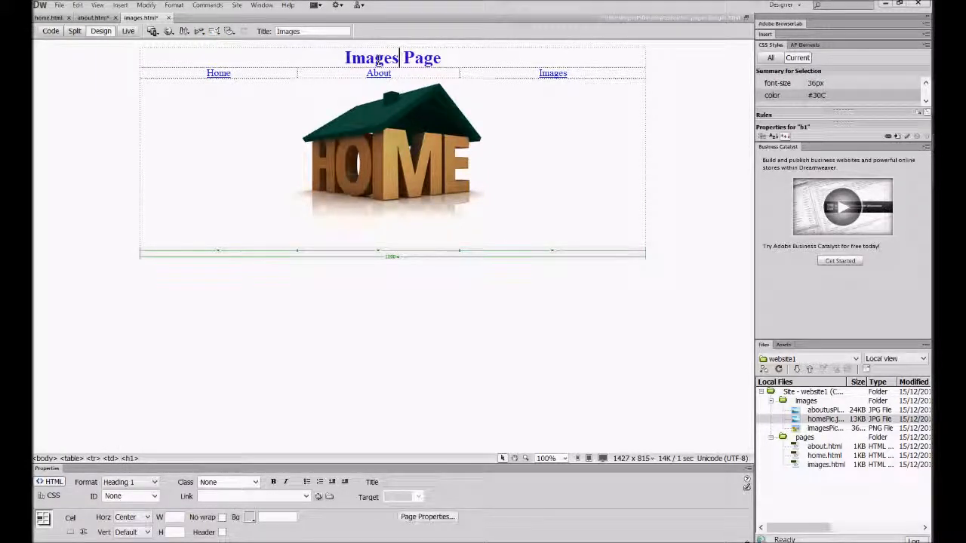
On about.html, replace the home picture with aboutusPic.jpg from the images folder, using alternate text aboutImage.
{"action": "left_click", "coordinate": [92, 18]}
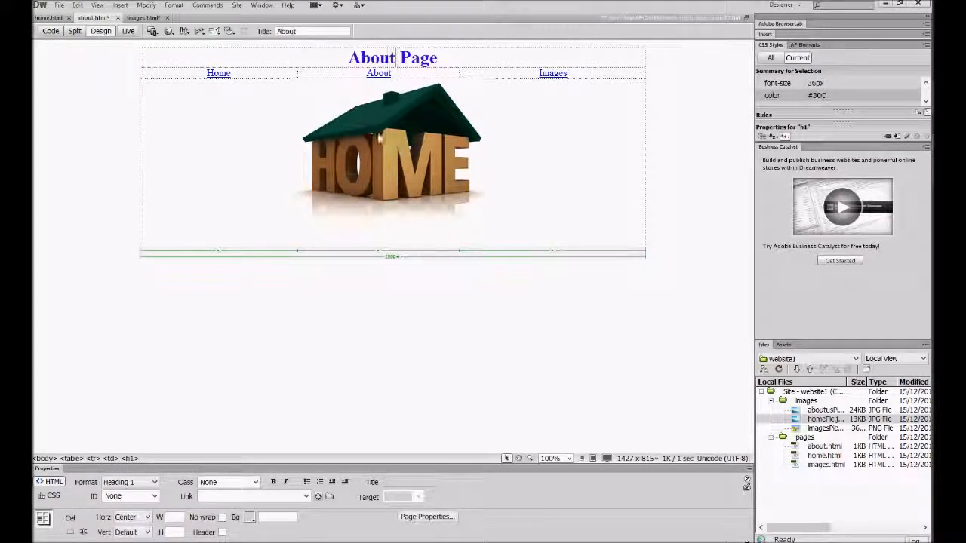
{"action": "left_click", "coordinate": [414, 159]}
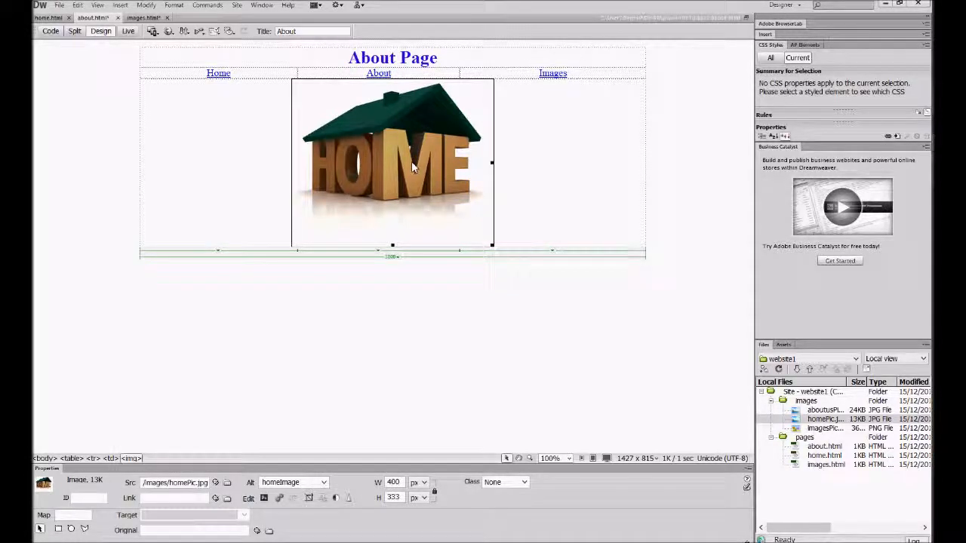
{"action": "key", "text": "Delete"}
{"action": "left_click_drag", "start_coordinate": [824, 410], "coordinate": [391, 165]}
{"action": "type", "text": "about"}
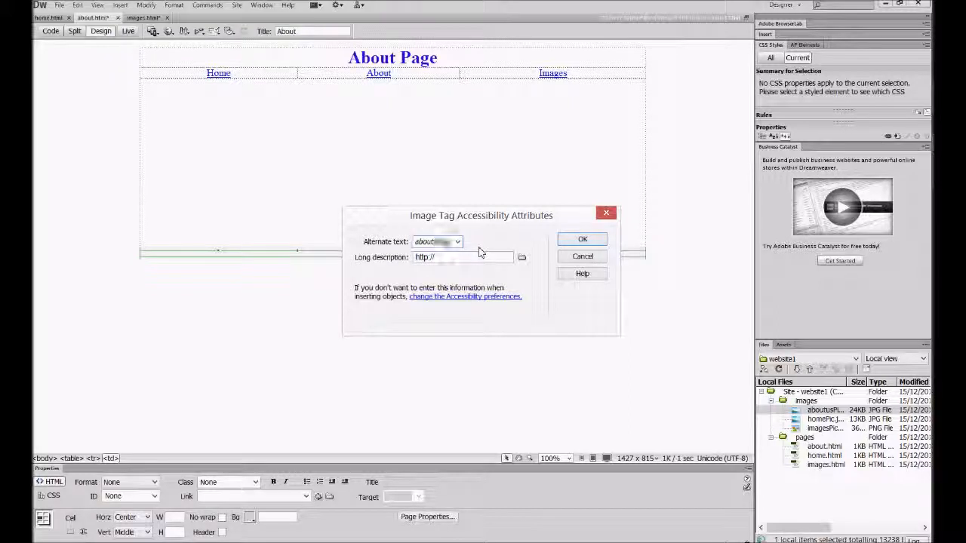
{"action": "type", "text": "Image"}
{"action": "key", "text": "Return"}
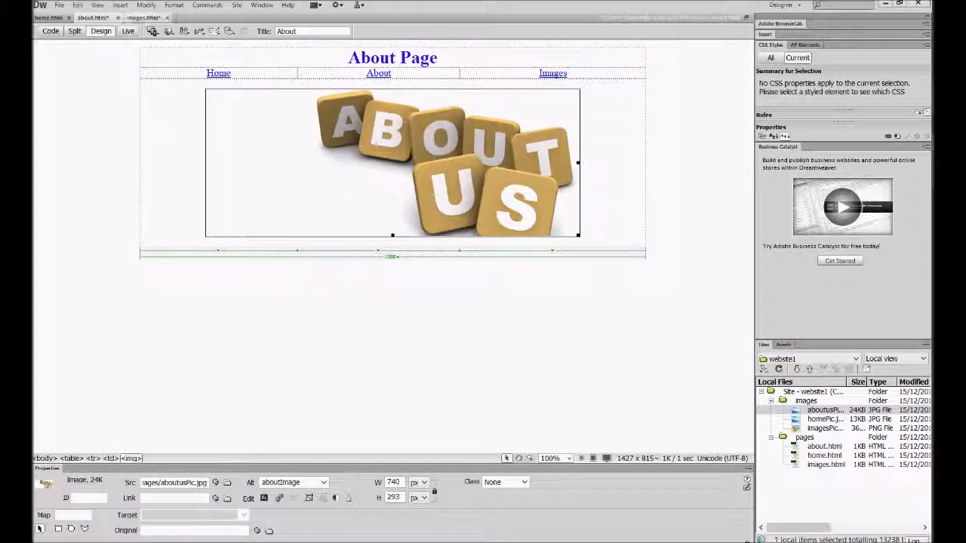
On images.html, replace the home picture with imagesPic.png from the images folder, using alternate text imagesPic.
{"action": "left_click", "coordinate": [142, 17]}
{"action": "left_click", "coordinate": [432, 126]}
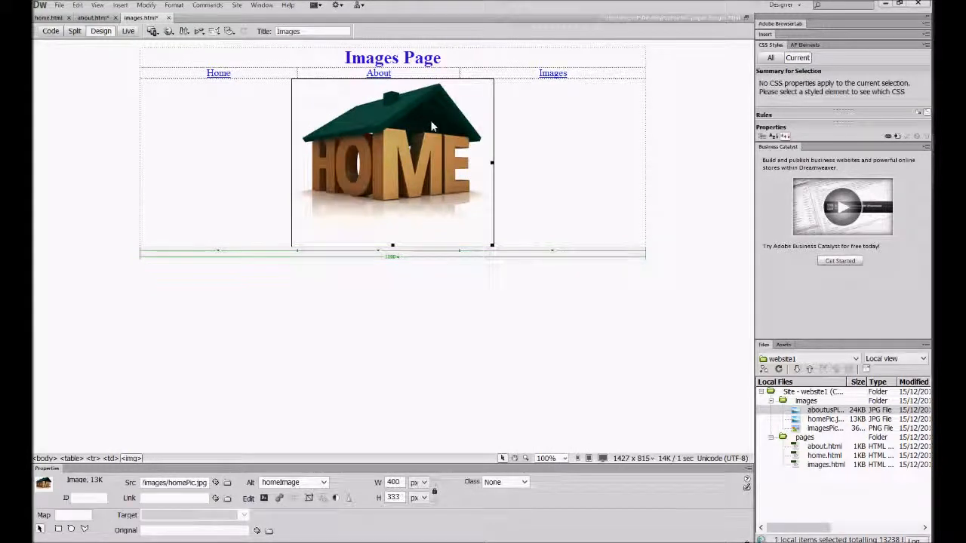
{"action": "key", "text": "Delete"}
{"action": "left_click_drag", "start_coordinate": [825, 428], "coordinate": [817, 428]}
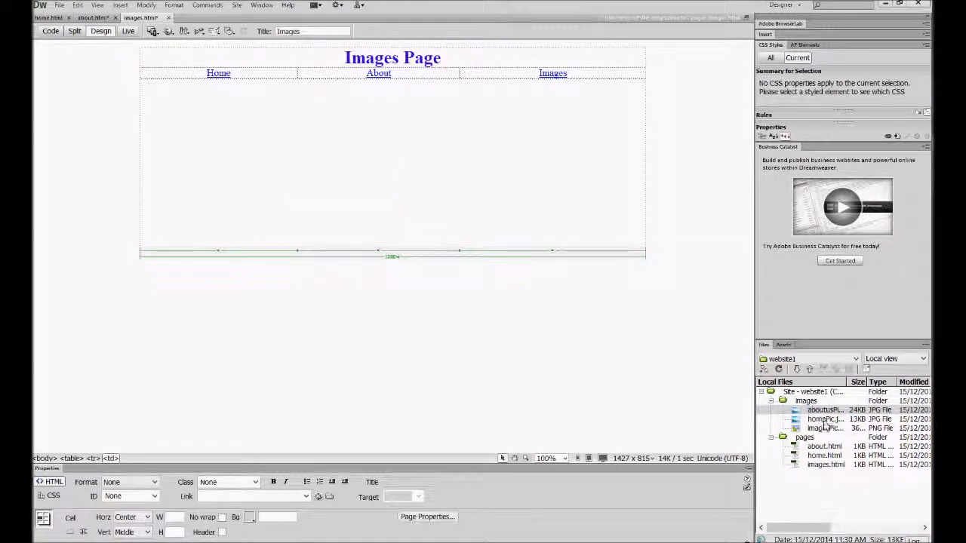
{"action": "left_click", "coordinate": [822, 431]}
{"action": "left_click_drag", "start_coordinate": [825, 432], "coordinate": [380, 170]}
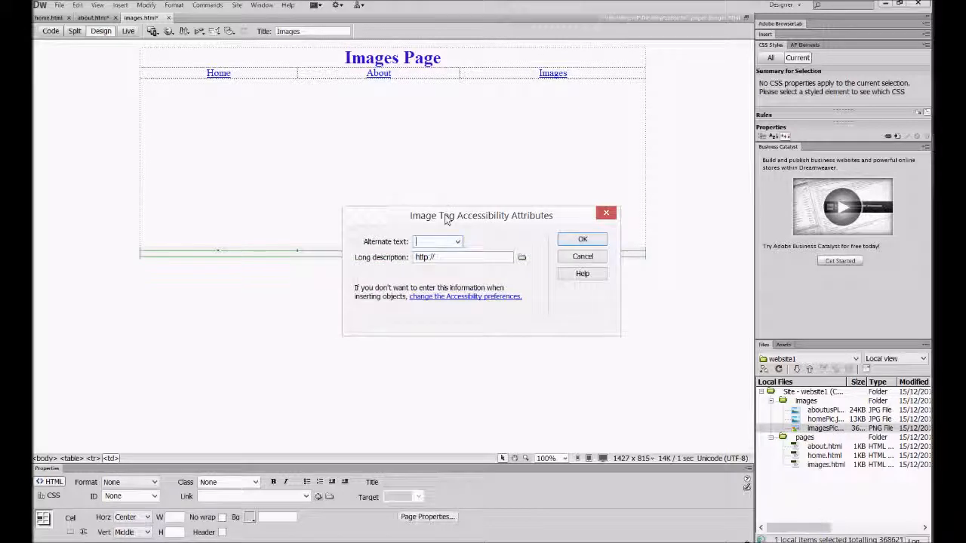
{"action": "type", "text": "imagesPic"}
{"action": "key", "text": "Return"}
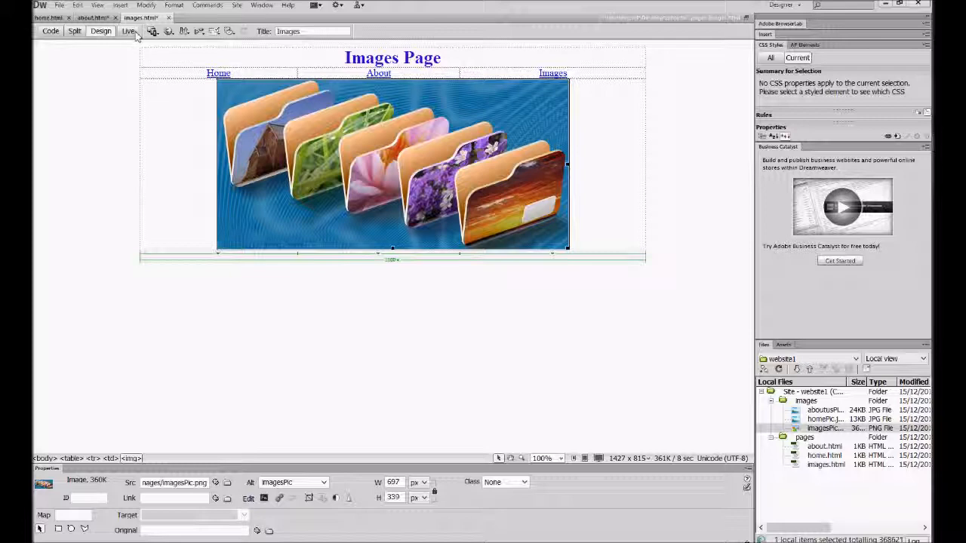
Look through the open about.html and home.html pages to compare their layouts.
{"action": "left_click", "coordinate": [93, 18]}
{"action": "left_click", "coordinate": [49, 17]}
{"action": "left_click", "coordinate": [92, 17]}
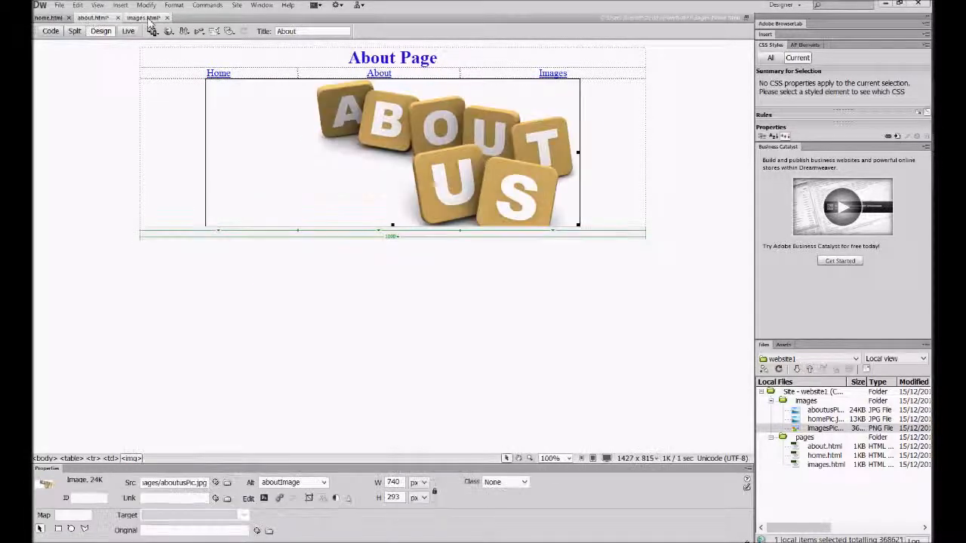
Save all the open pages of the website, home.html, about.html and images.html.
{"action": "left_click", "coordinate": [140, 17]}
{"action": "left_click", "coordinate": [106, 49]}
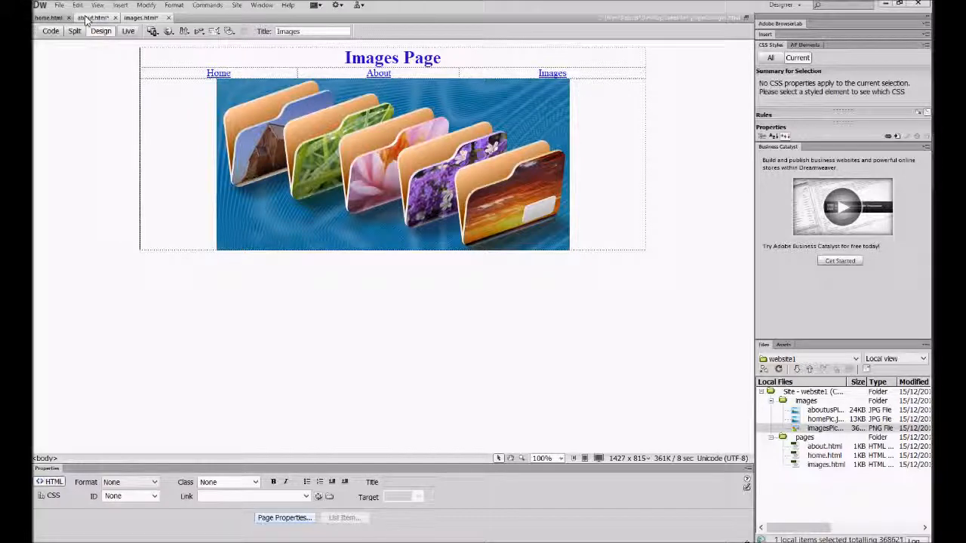
{"action": "left_click", "coordinate": [60, 5]}
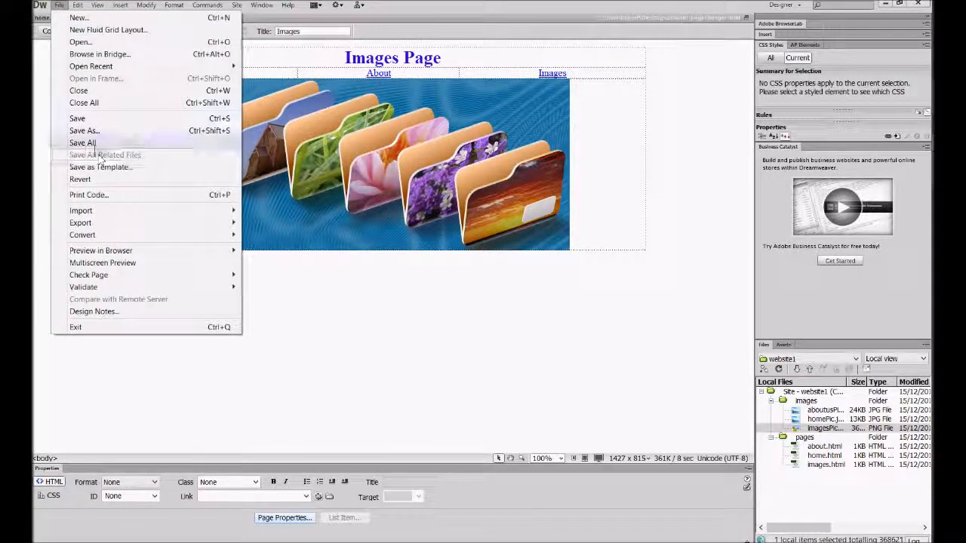
{"action": "left_click", "coordinate": [83, 143]}
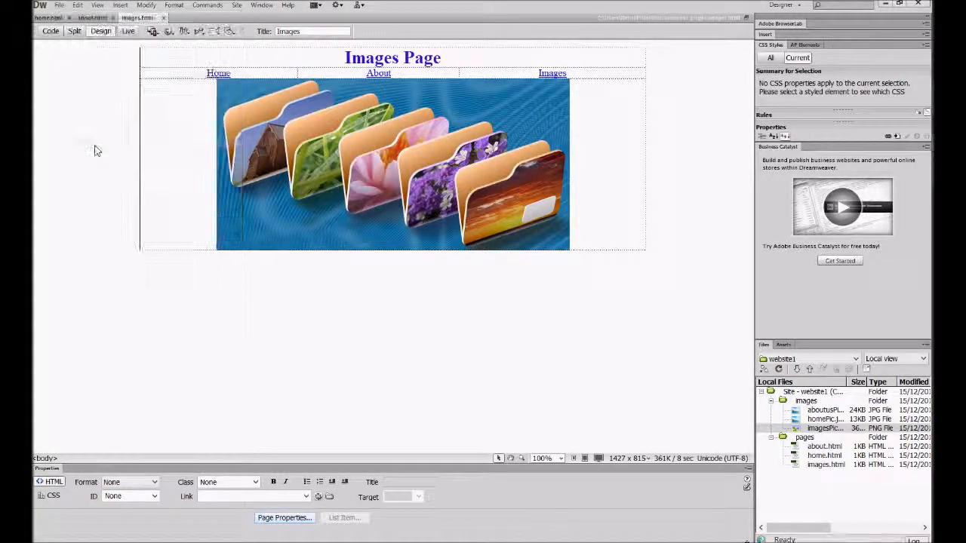
Preview home.html in the Chrome browser and test the Home, About and Images navigation links across the three pages.
{"action": "left_click", "coordinate": [48, 17]}
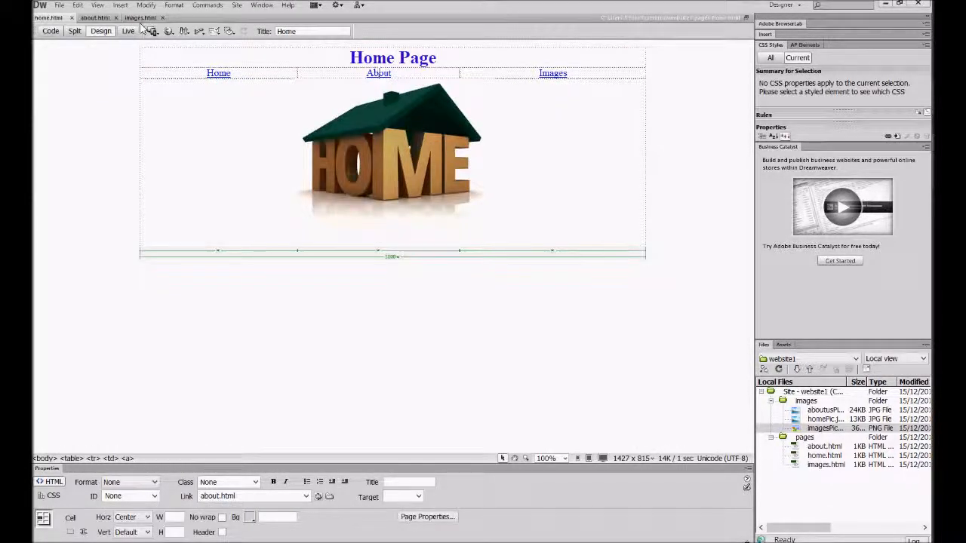
{"action": "key", "text": "F12"}
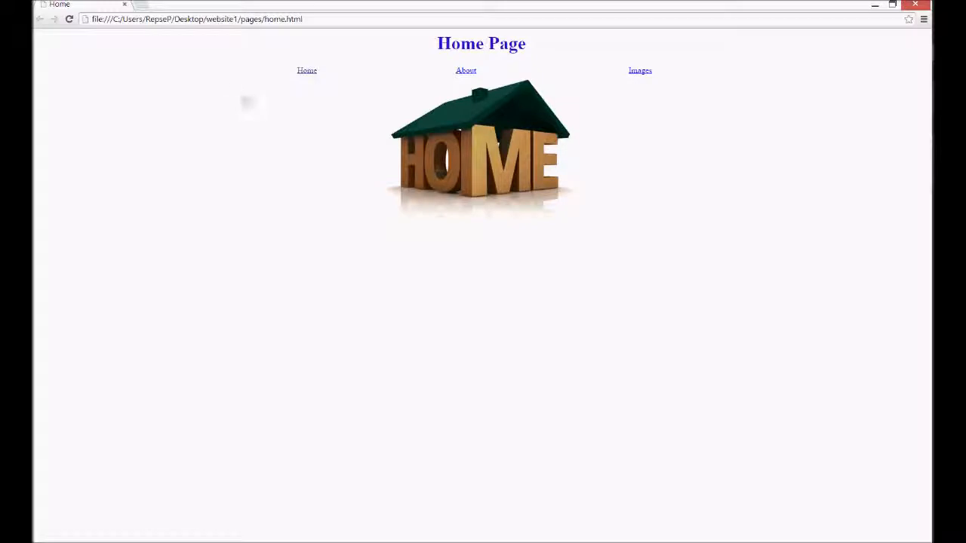
{"action": "left_click", "coordinate": [466, 70]}
{"action": "left_click", "coordinate": [639, 72]}
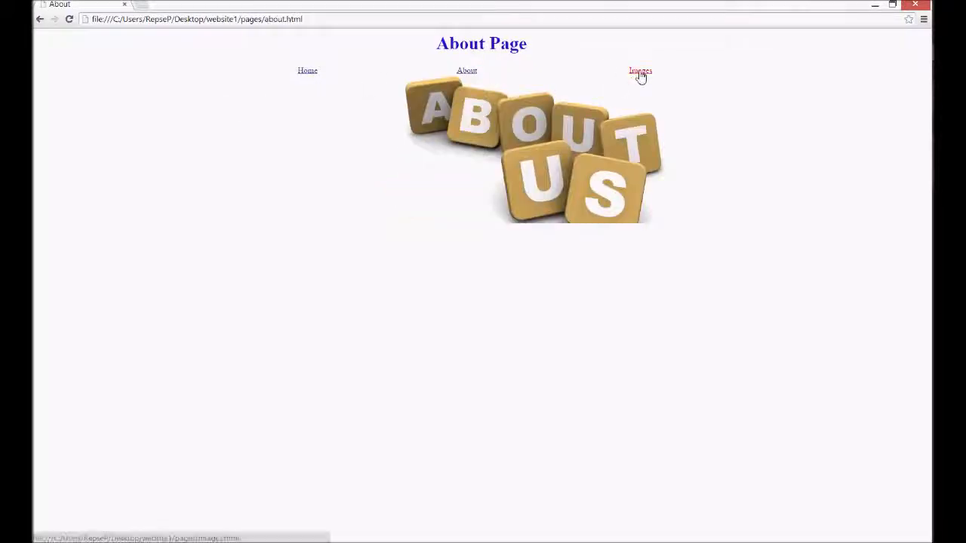
{"action": "left_click", "coordinate": [467, 72]}
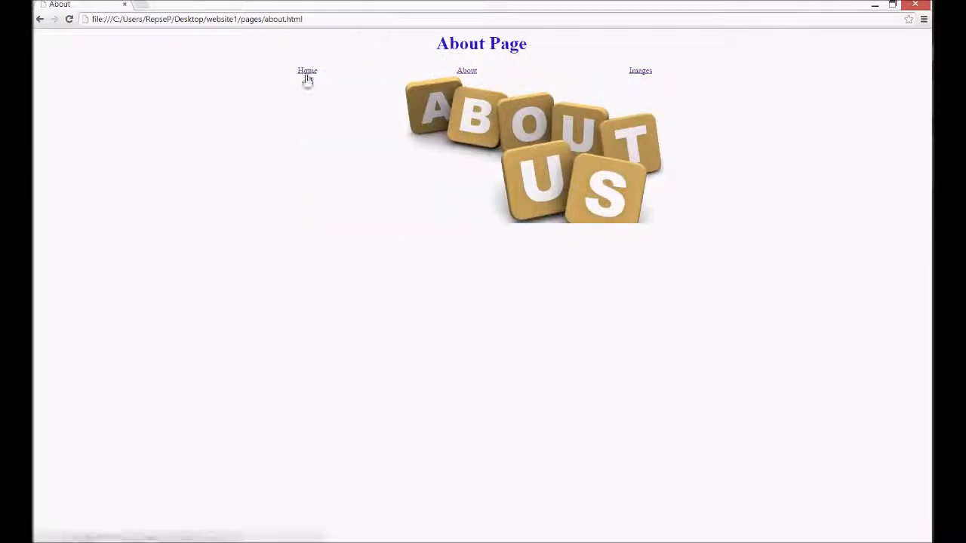
{"action": "left_click", "coordinate": [307, 72]}
{"action": "left_click", "coordinate": [467, 72]}
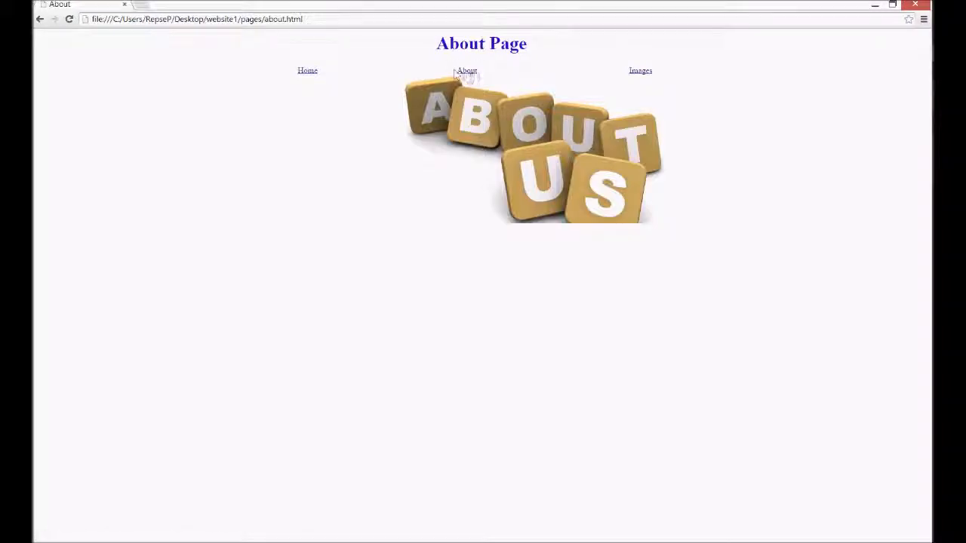
{"action": "left_click", "coordinate": [306, 73]}
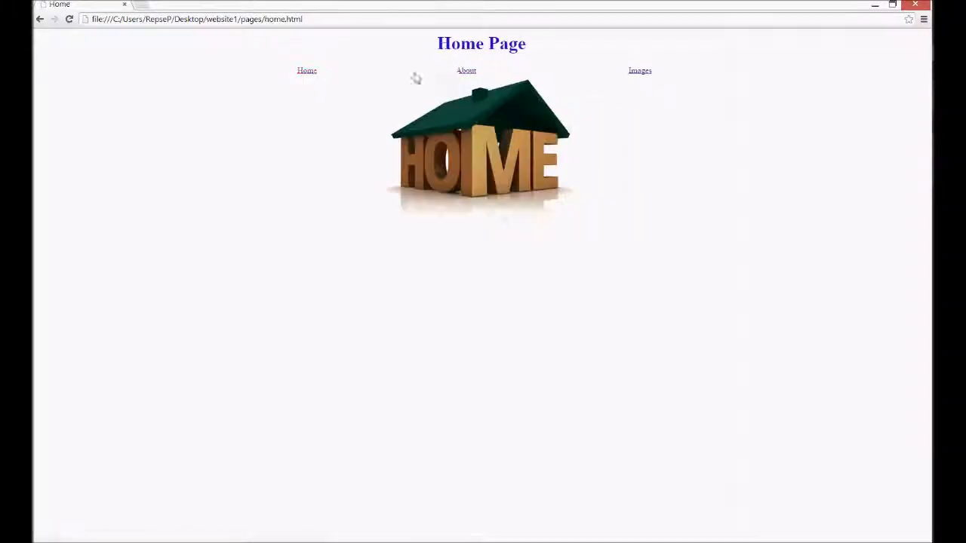
{"action": "left_click", "coordinate": [469, 74]}
{"action": "left_click", "coordinate": [642, 74]}
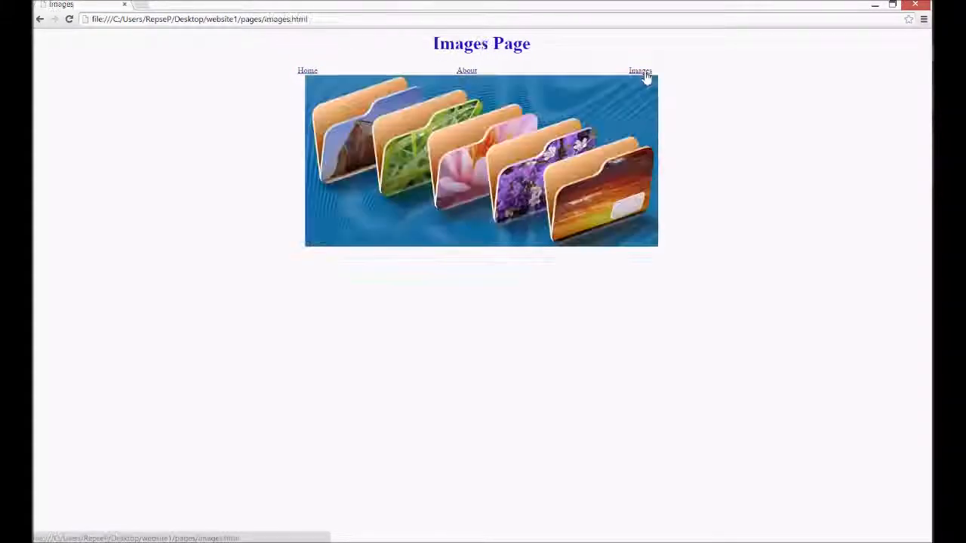
{"action": "left_click", "coordinate": [306, 74]}
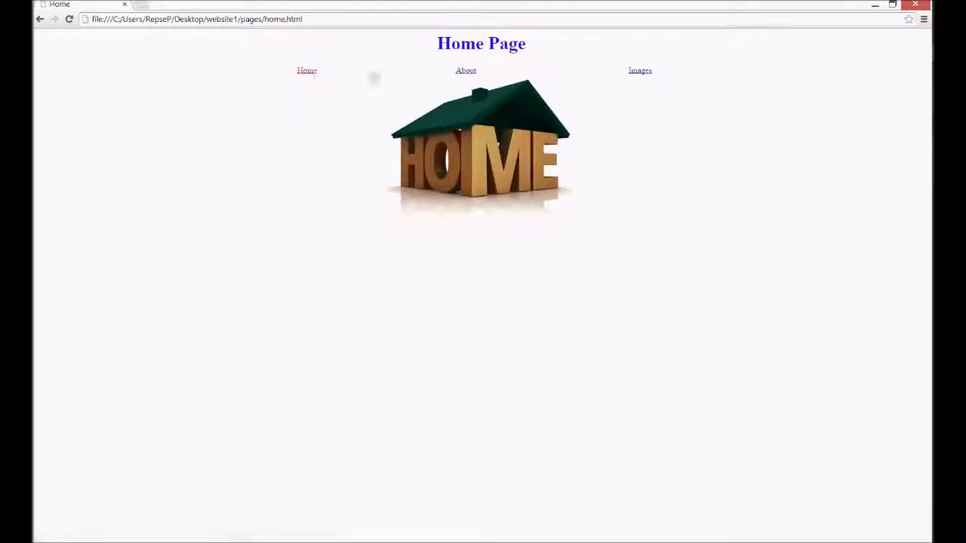
{"action": "left_click", "coordinate": [463, 74]}
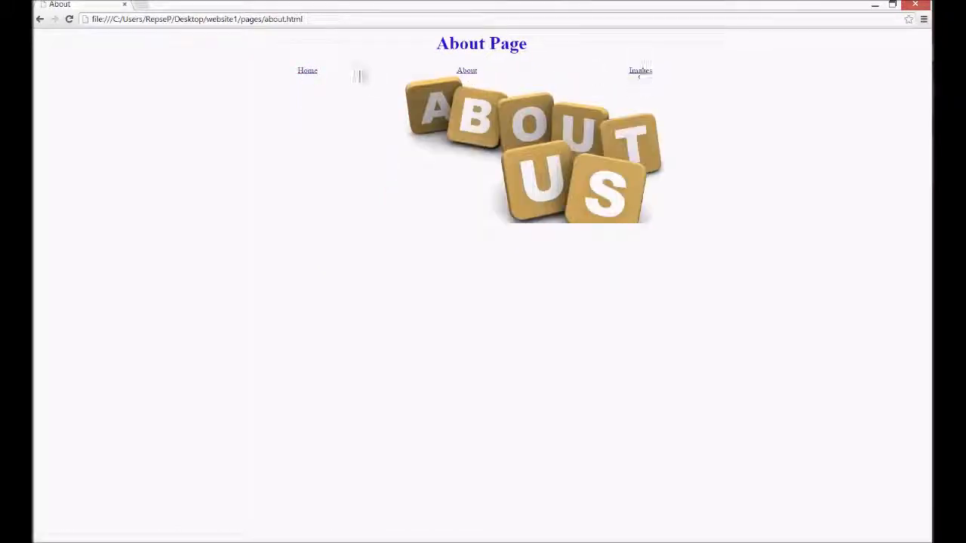
{"action": "left_click", "coordinate": [308, 76]}
{"action": "left_click", "coordinate": [466, 73]}
{"action": "left_click", "coordinate": [632, 75]}
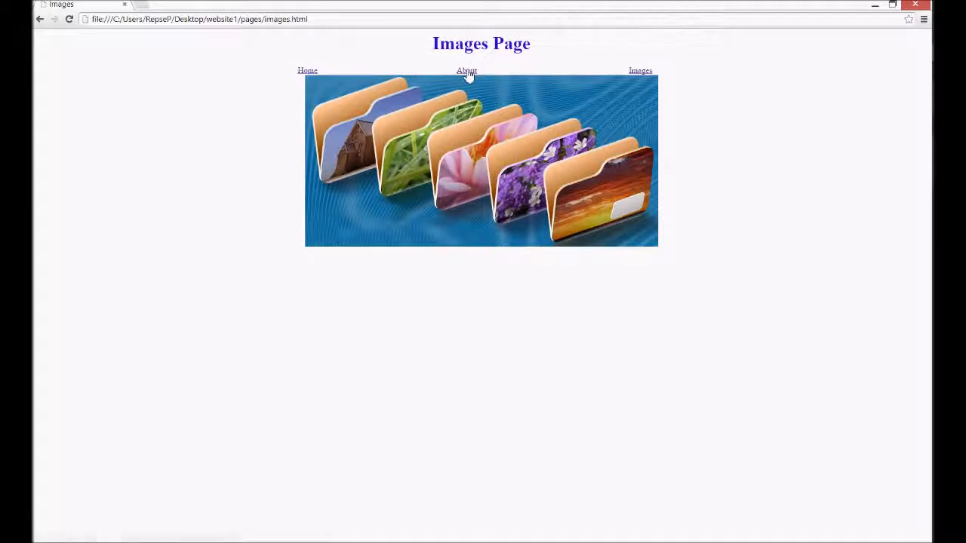
{"action": "left_click", "coordinate": [469, 76]}
{"action": "left_click", "coordinate": [472, 74]}
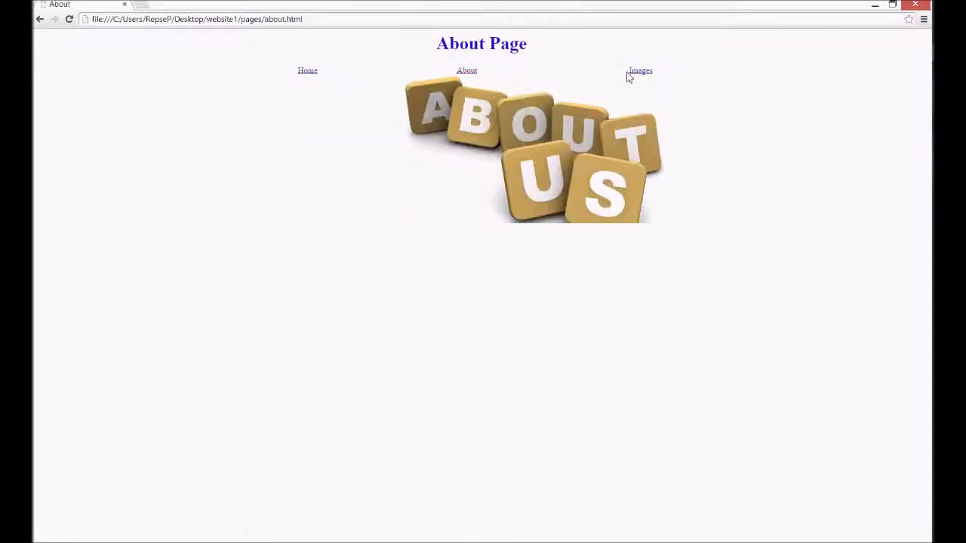
{"action": "left_click", "coordinate": [634, 73]}
{"action": "left_click", "coordinate": [473, 74]}
{"action": "left_click", "coordinate": [649, 77]}
{"action": "left_click", "coordinate": [469, 77]}
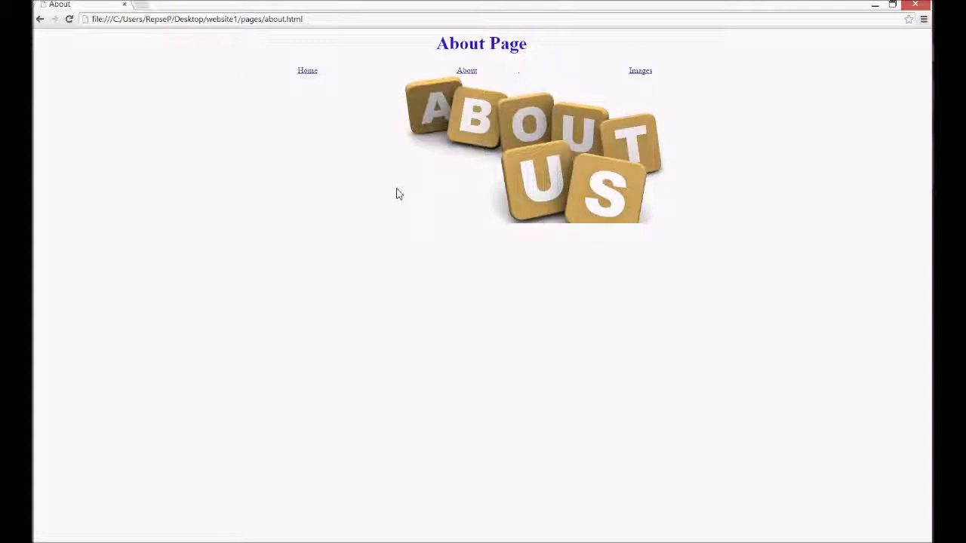